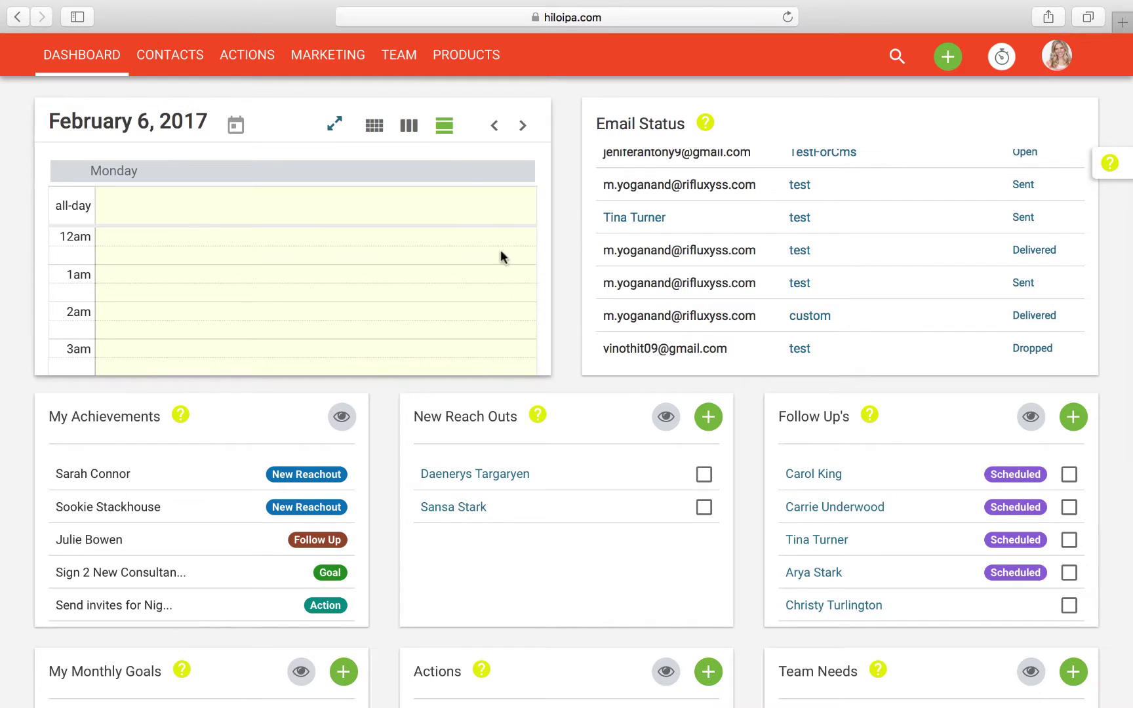
Go to the marketing email templates and start creating a new email template
{"action": "left_click", "coordinate": [320, 59]}
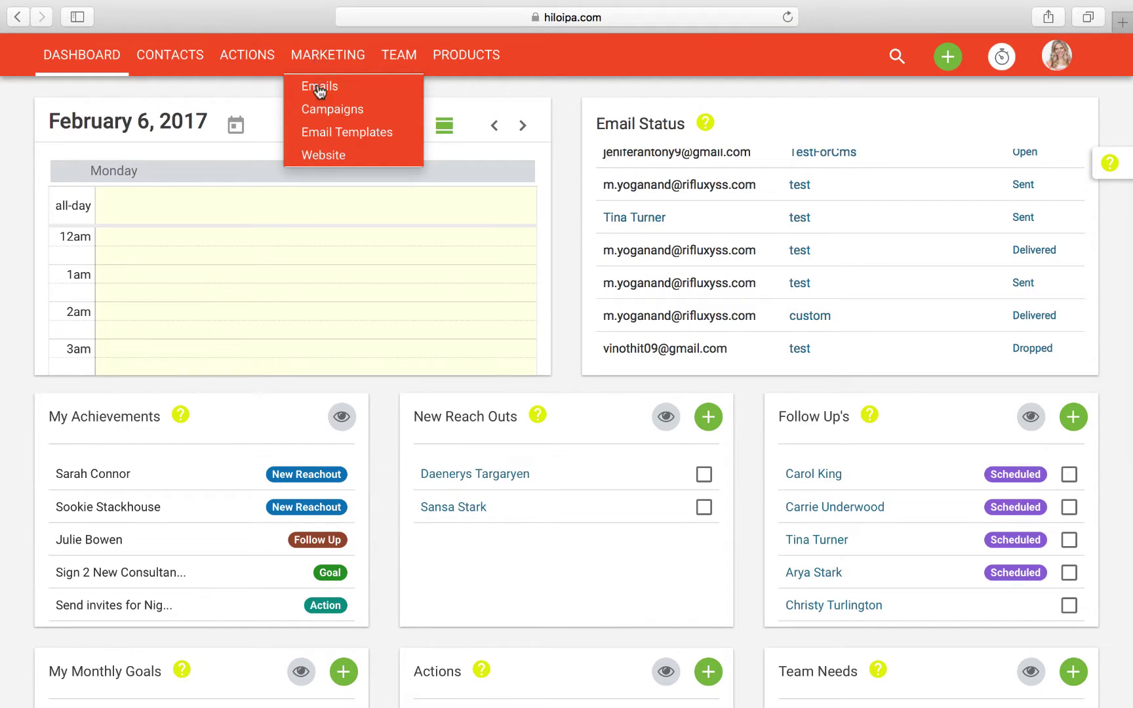
{"action": "left_click", "coordinate": [315, 133]}
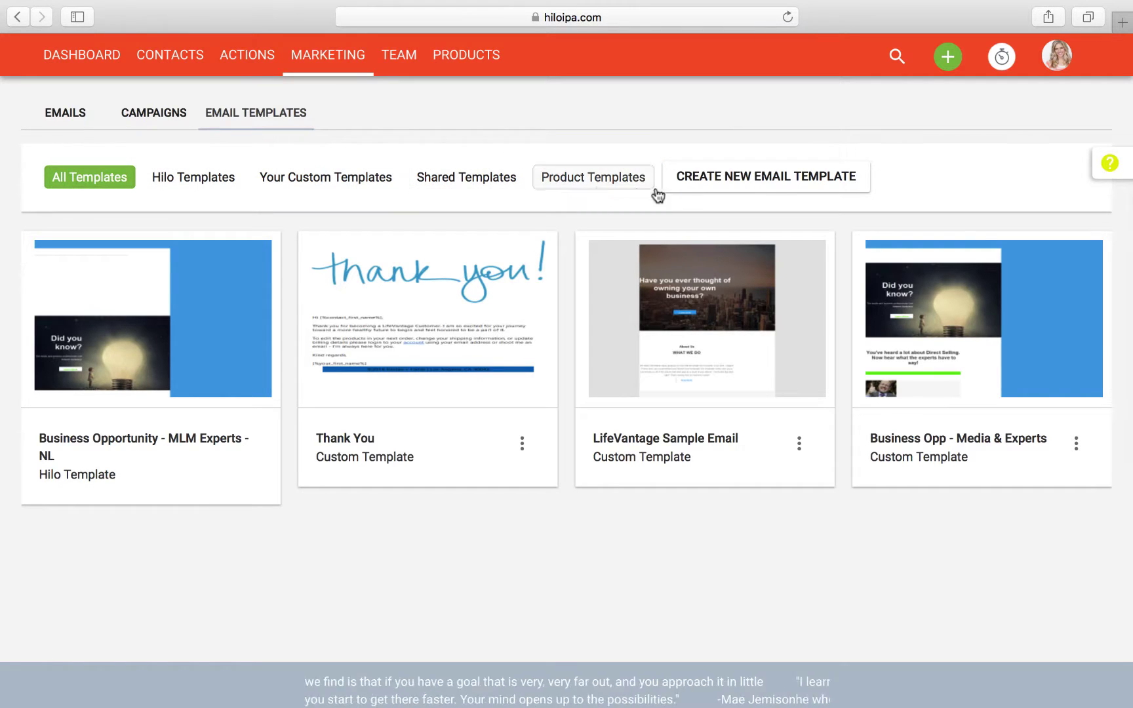
{"action": "left_click", "coordinate": [787, 181]}
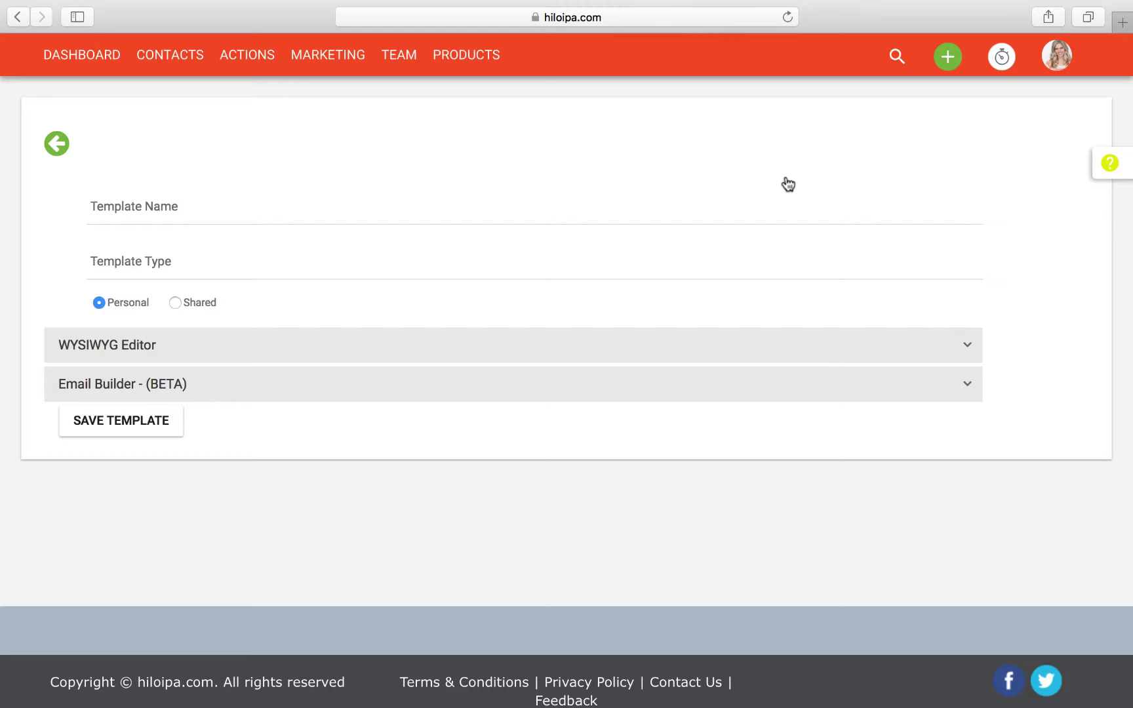
Name the template "Autoship Template - Fun", set its type to Custom Template and make it Shared
{"action": "left_click", "coordinate": [111, 207]}
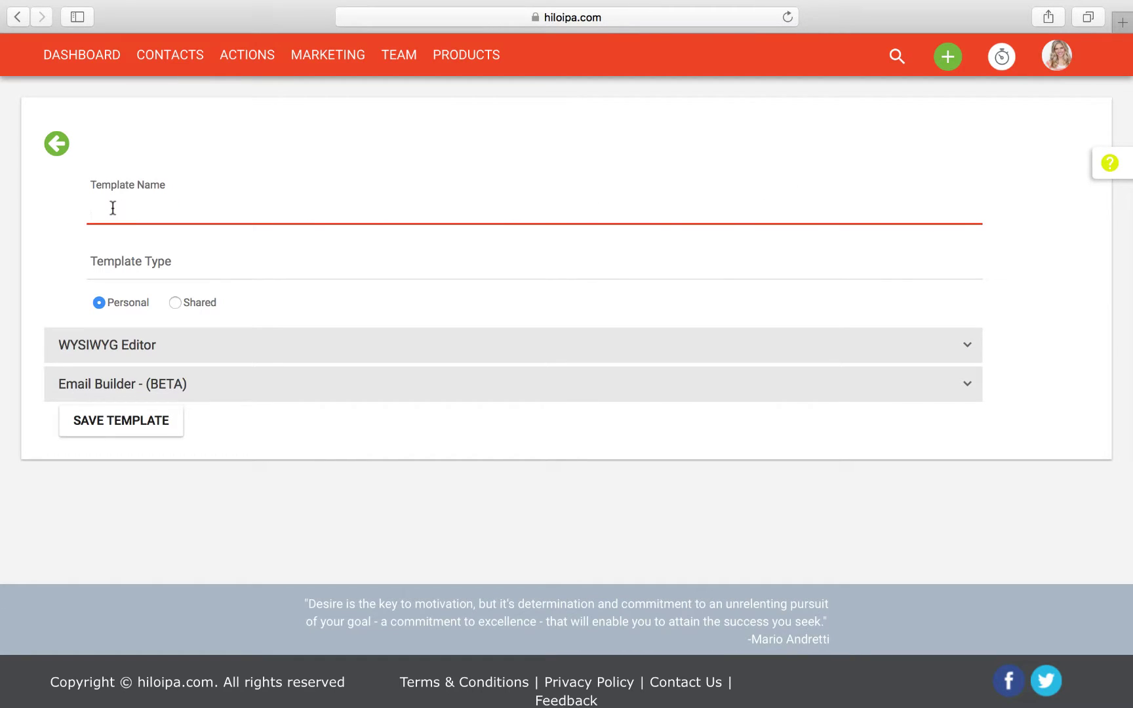
{"action": "type", "text": "Autoship"}
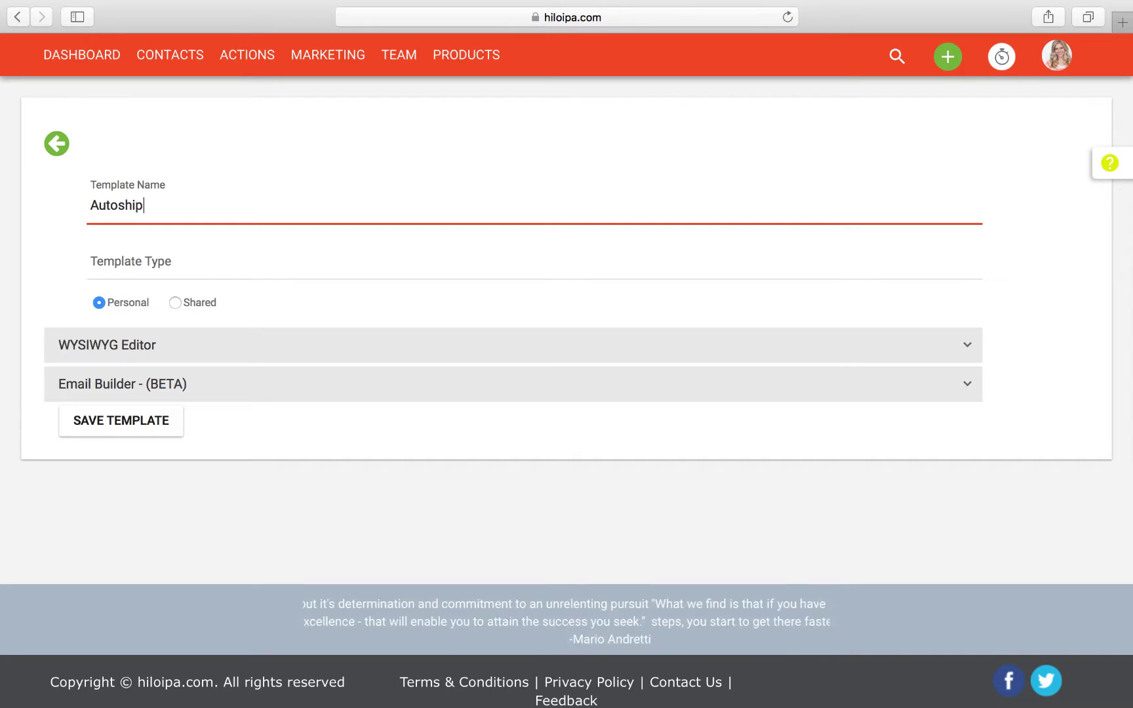
{"action": "type", "text": " Template - "}
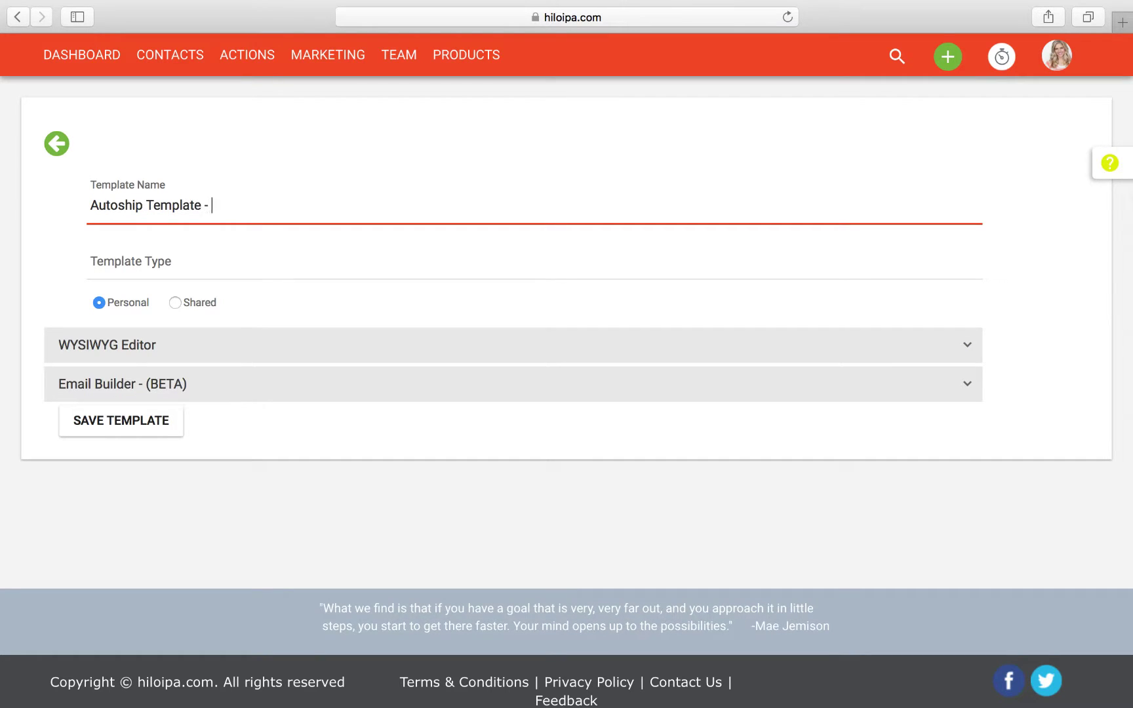
{"action": "type", "text": "Fun"}
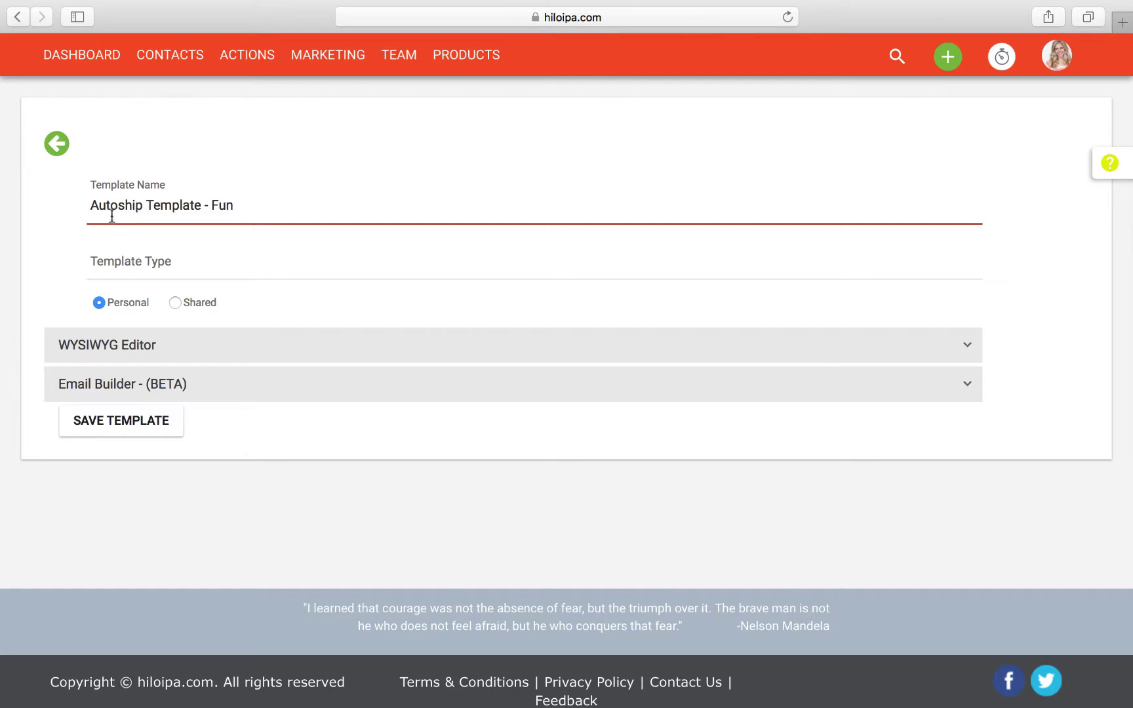
{"action": "left_click", "coordinate": [133, 264]}
{"action": "left_click", "coordinate": [134, 275]}
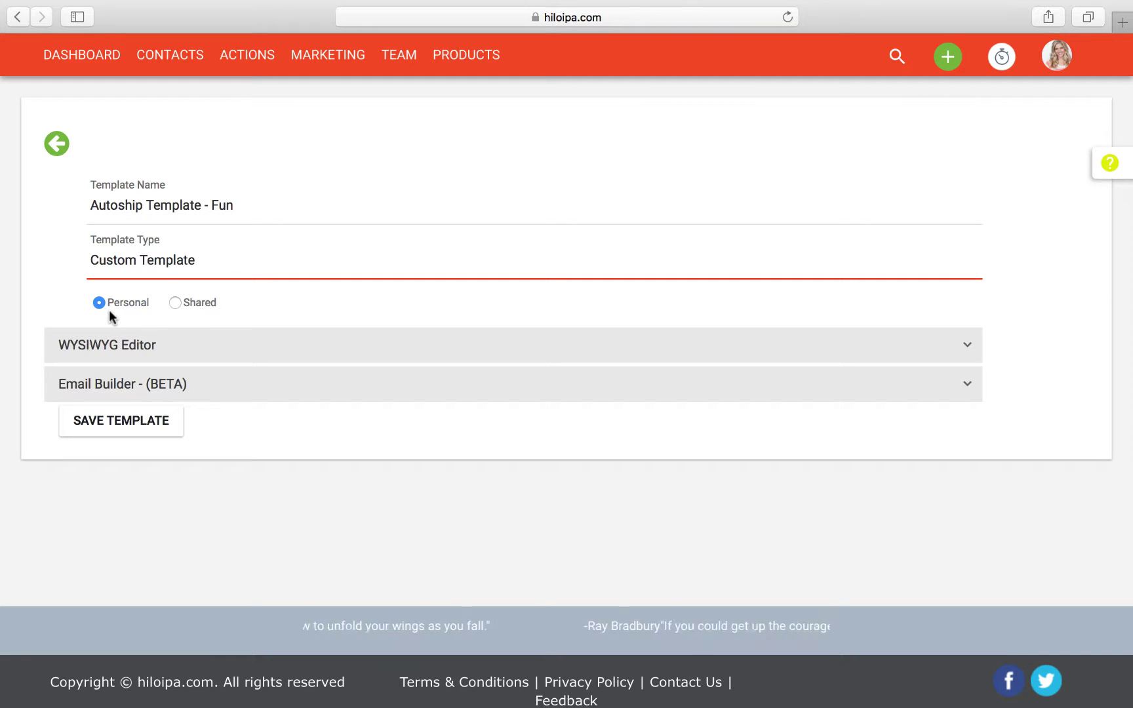
{"action": "left_click", "coordinate": [176, 302]}
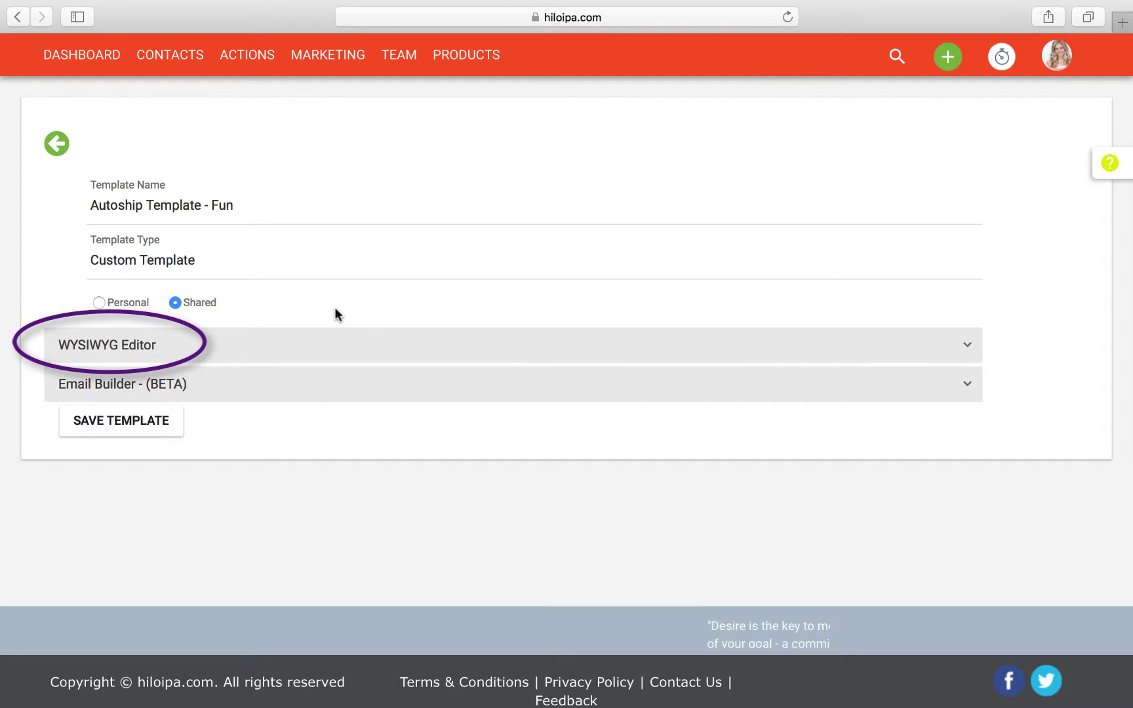
Open the Email Template Builder and add the 534 x 200 image block with section title, text and button
{"action": "left_click", "coordinate": [318, 390]}
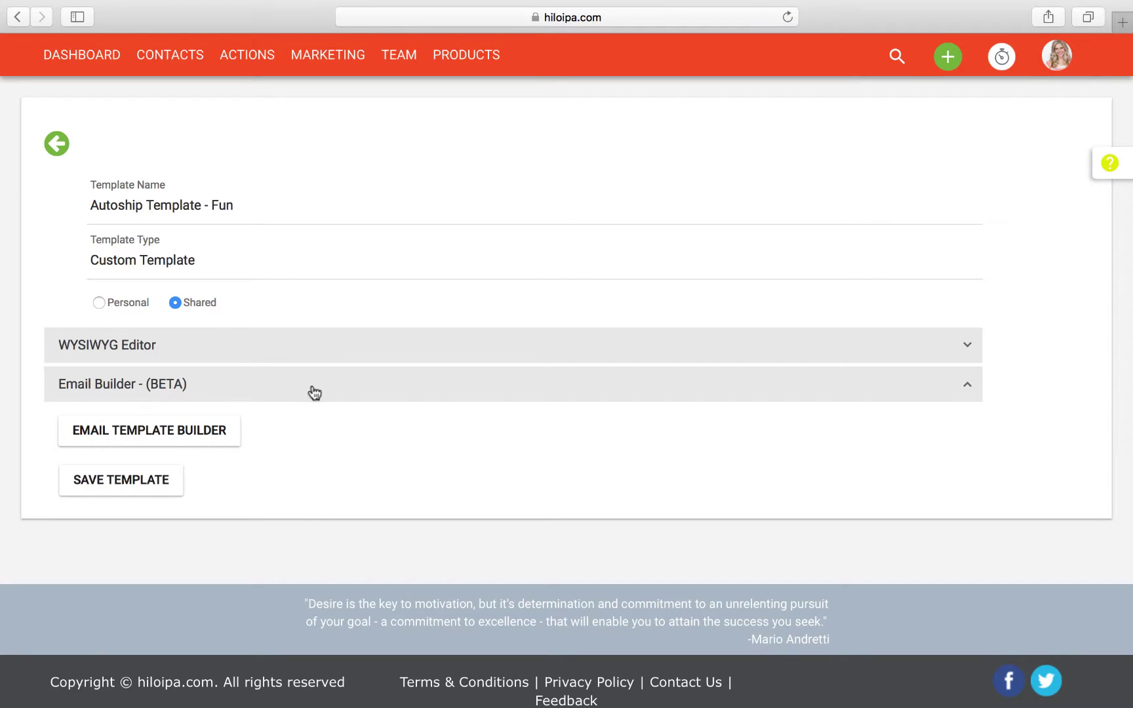
{"action": "left_click", "coordinate": [190, 437]}
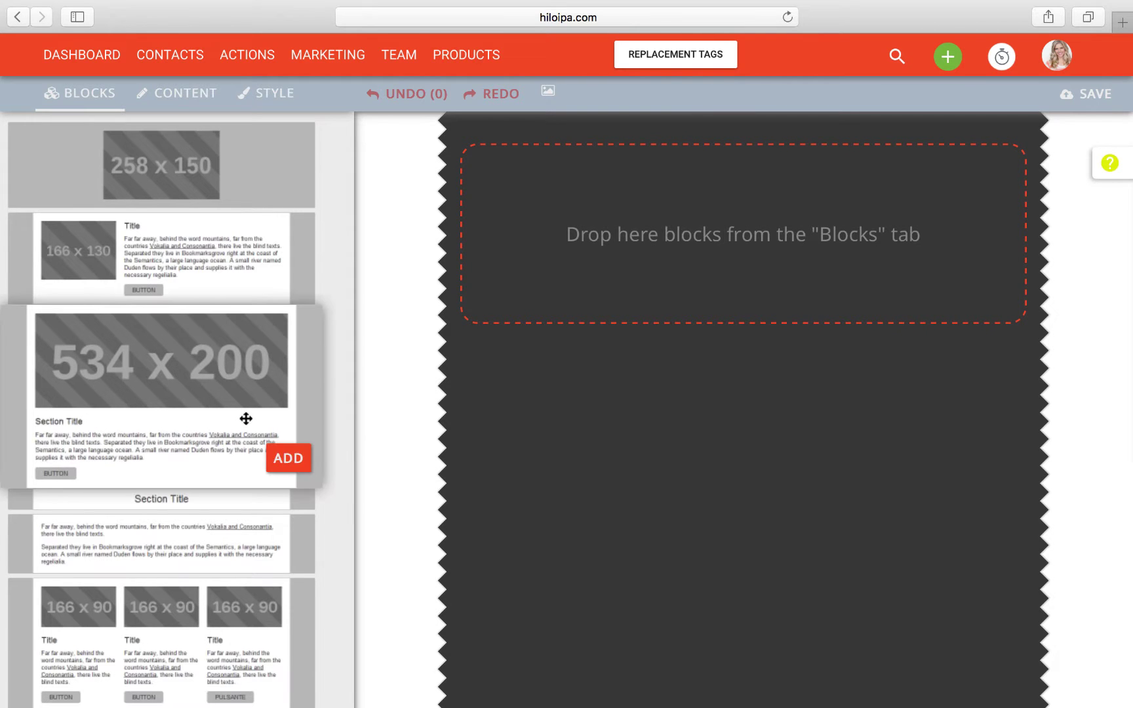
{"action": "scroll", "coordinate": [243, 417], "scroll_direction": "down", "scroll_amount": 7}
{"action": "scroll", "coordinate": [245, 418], "scroll_direction": "up", "scroll_amount": 7}
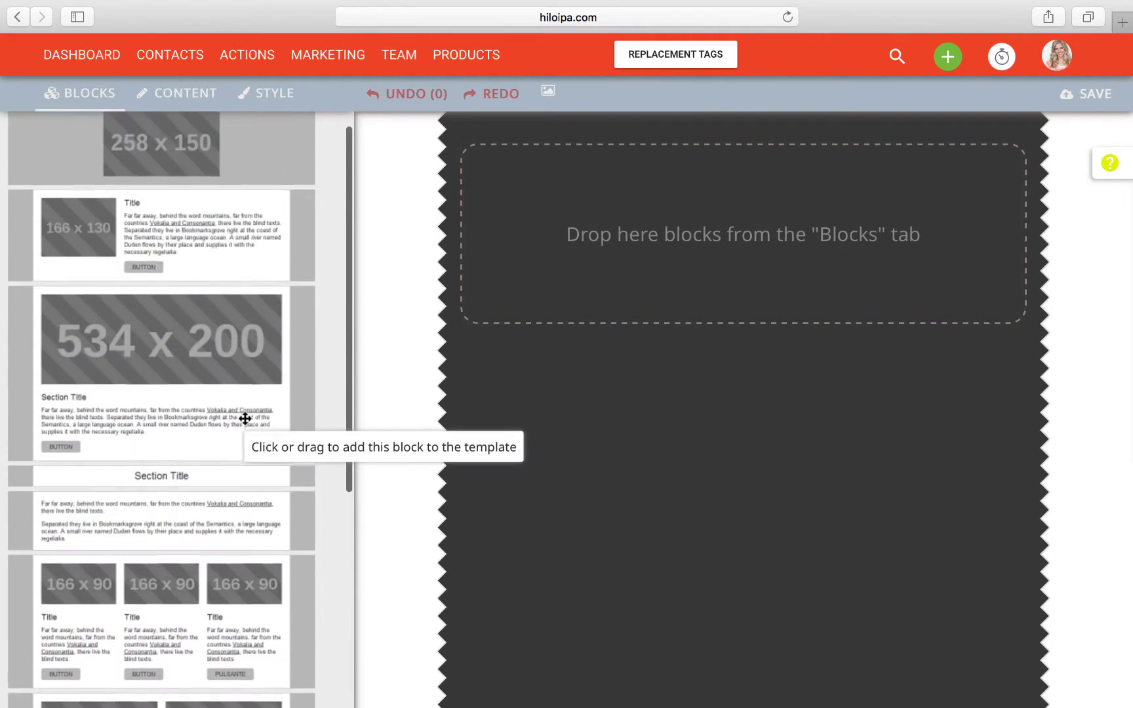
{"action": "mouse_move", "coordinate": [244, 419]}
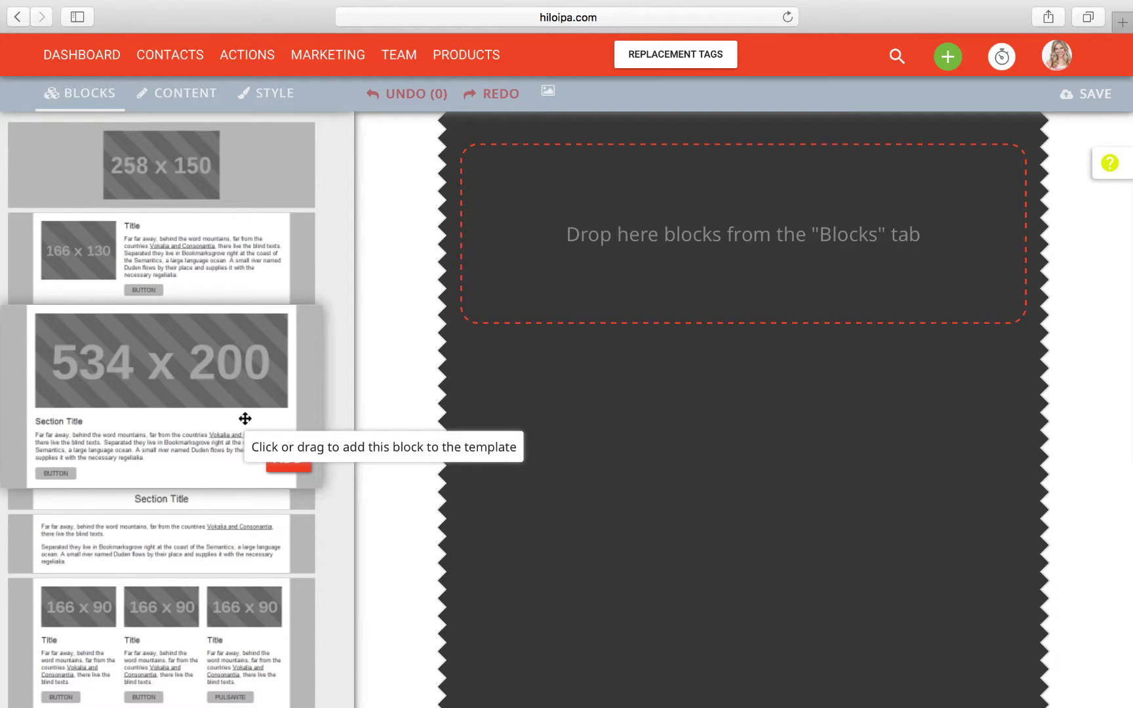
{"action": "left_click", "coordinate": [280, 461]}
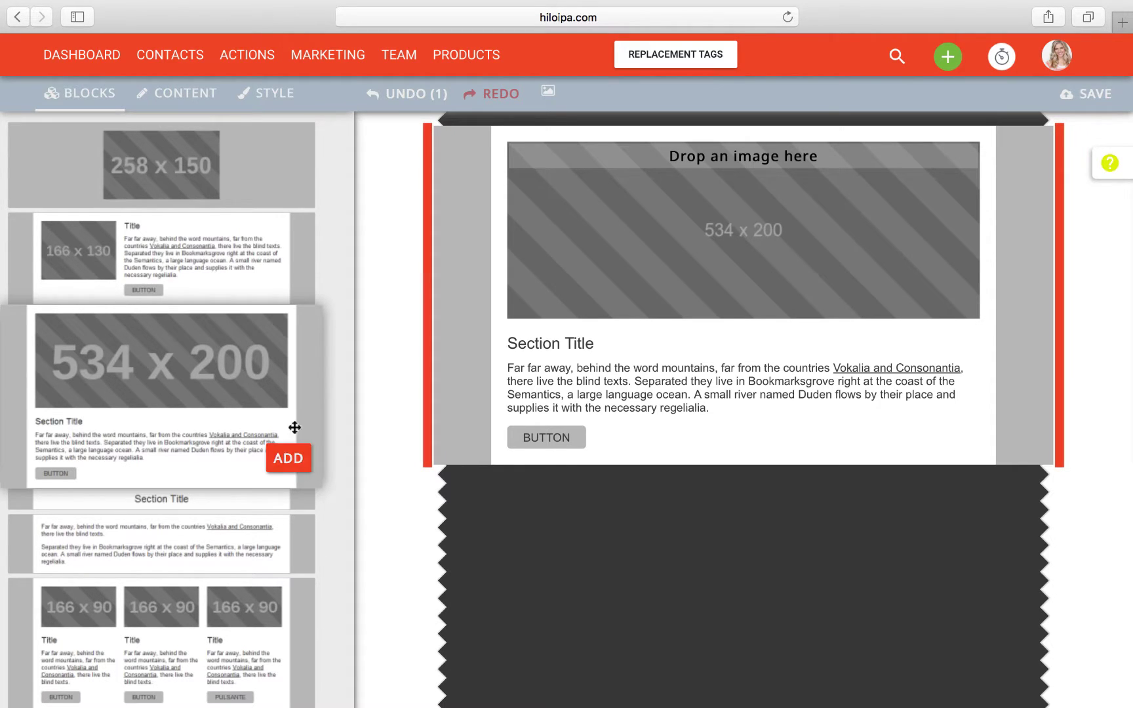
Add the 166 x 130 image block with title, text and button below the first block
{"action": "mouse_move", "coordinate": [271, 296]}
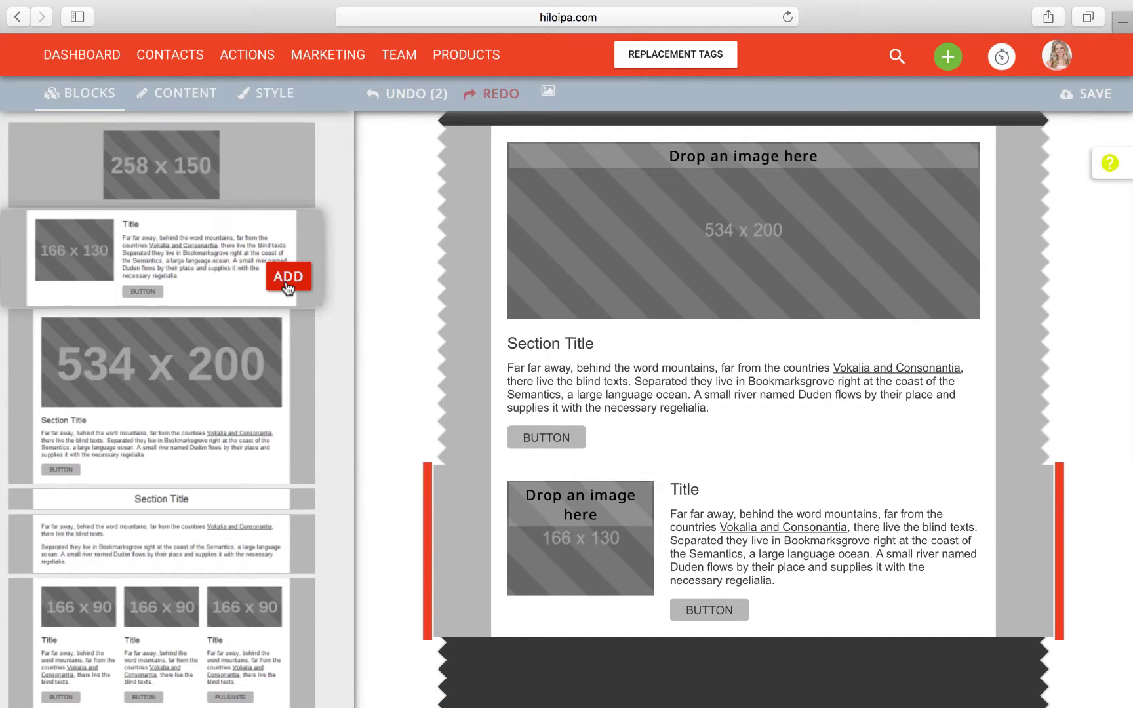
{"action": "left_click_drag", "start_coordinate": [204, 253], "coordinate": [367, 341]}
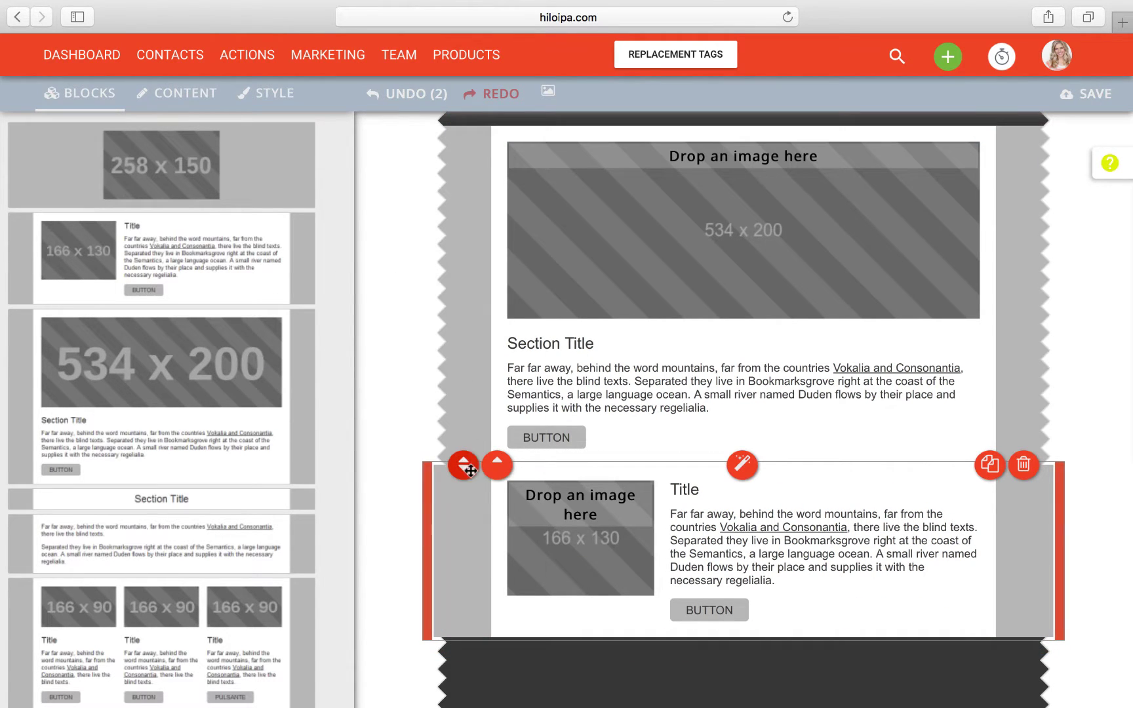
{"action": "mouse_move", "coordinate": [465, 467]}
{"action": "left_mouse_down"}
{"action": "mouse_move", "coordinate": [465, 301]}
{"action": "mouse_move", "coordinate": [463, 466]}
{"action": "left_mouse_up"}
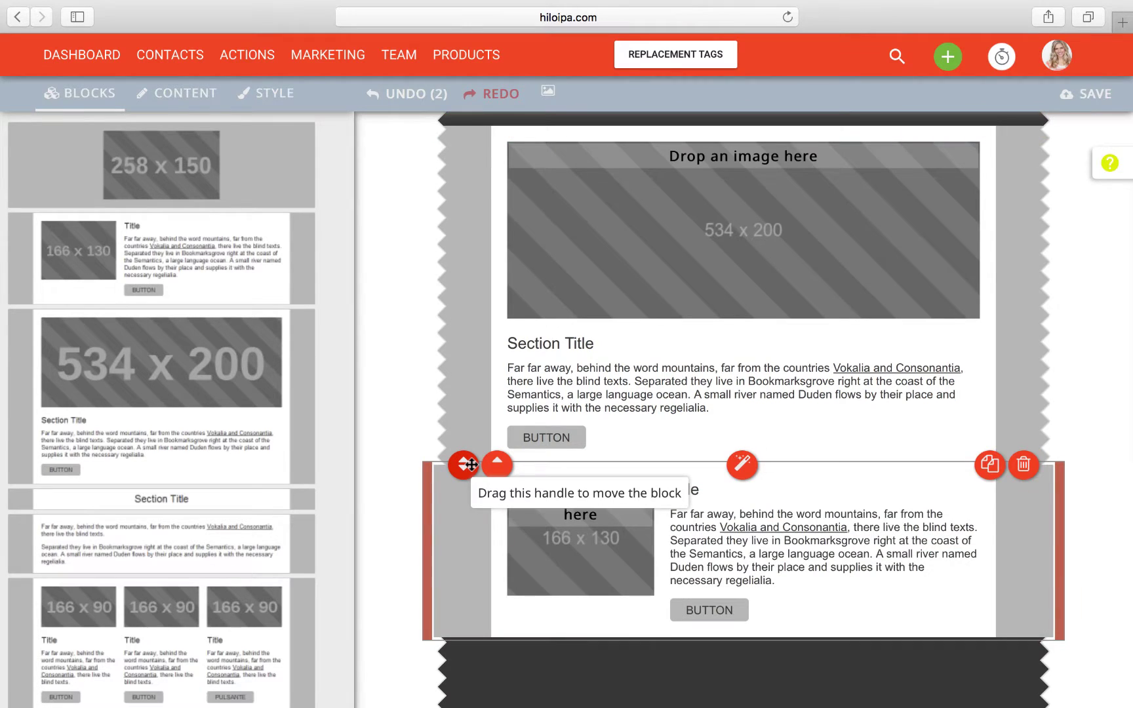
{"action": "mouse_move", "coordinate": [280, 300]}
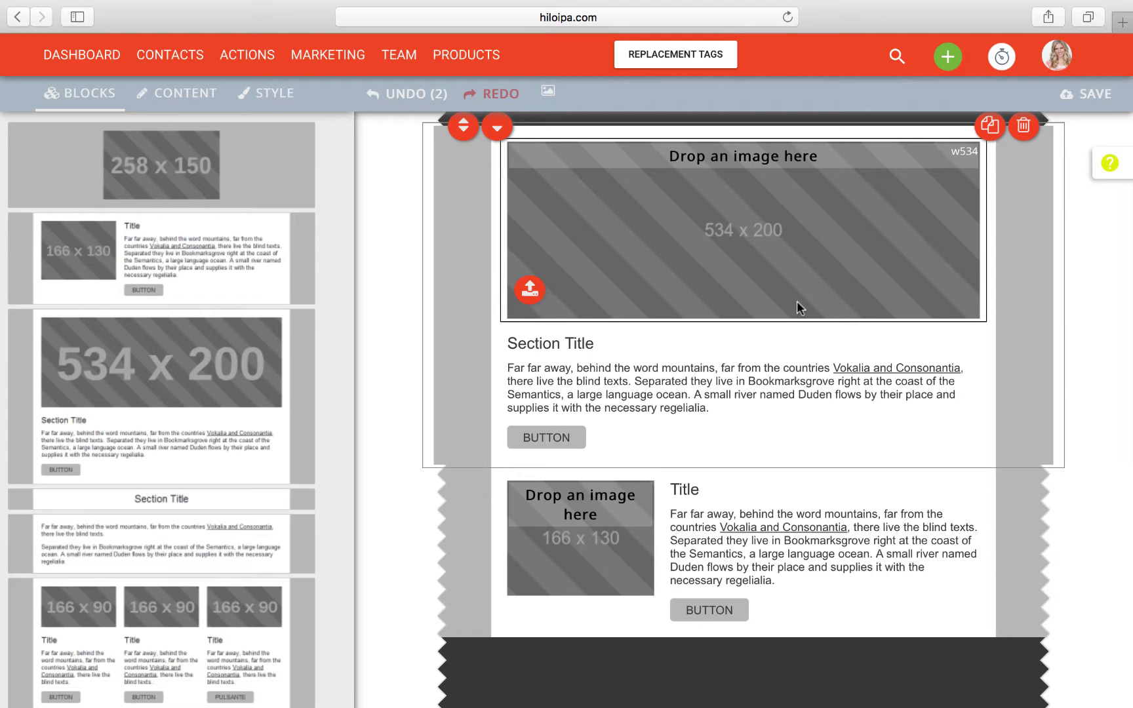
Upload Autoship.jpg from the Images folder to the image gallery
{"action": "left_click", "coordinate": [550, 96]}
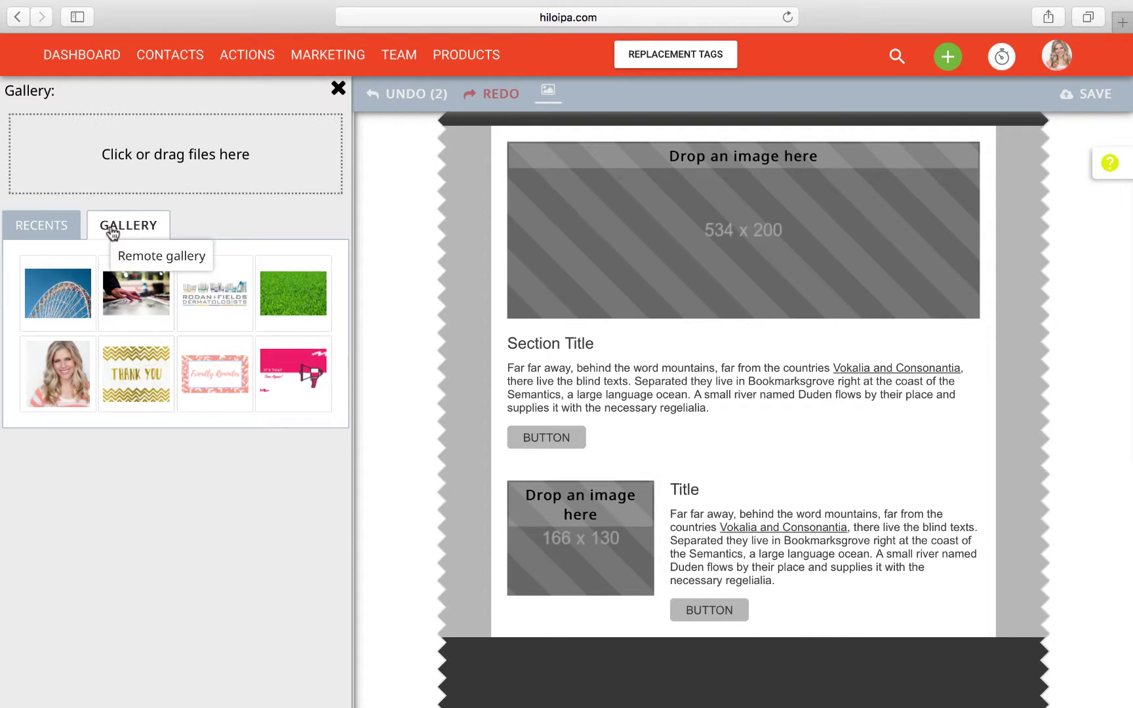
{"action": "left_click", "coordinate": [129, 163]}
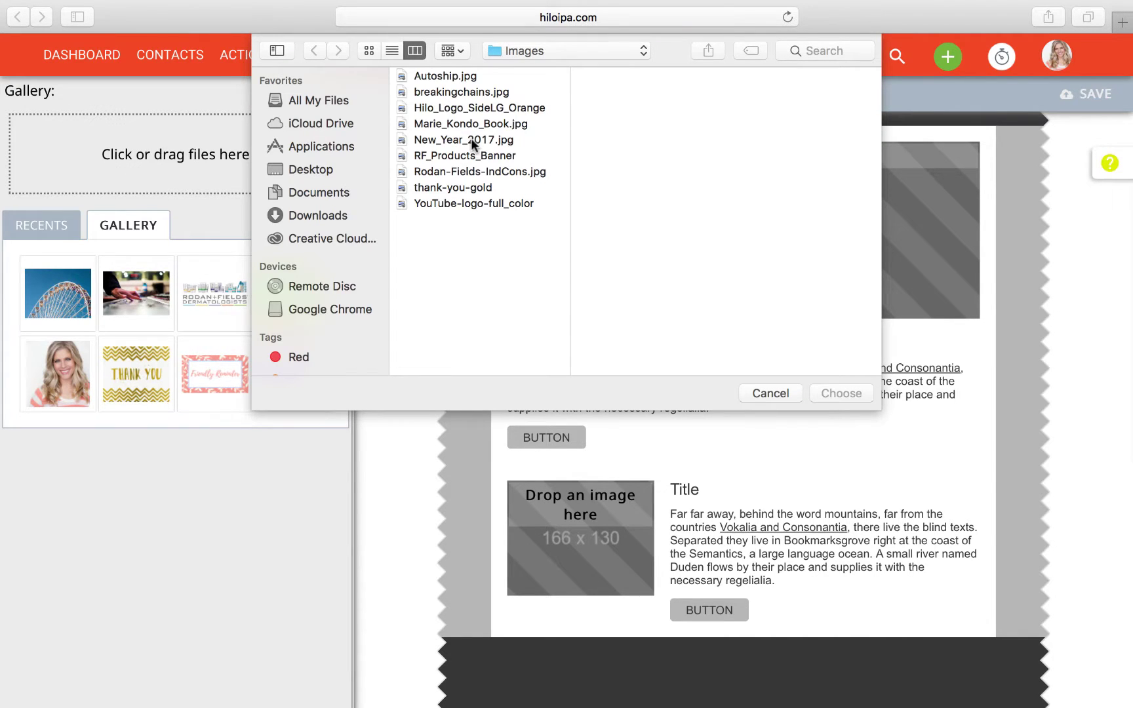
{"action": "left_click", "coordinate": [440, 75]}
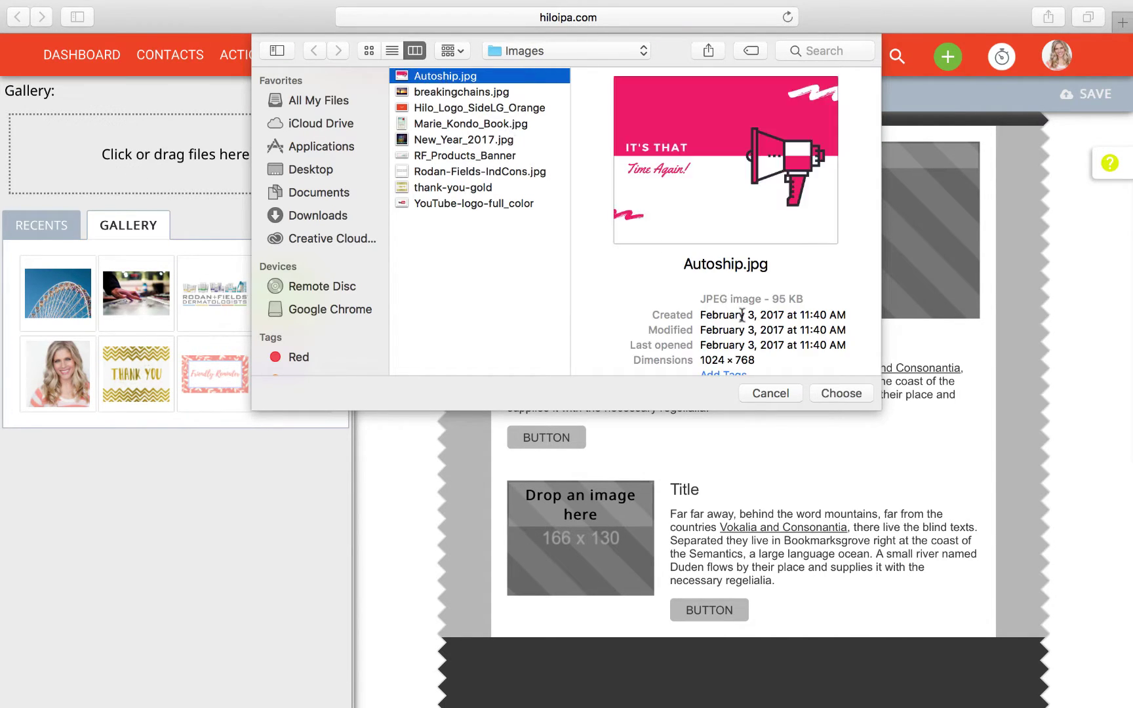
{"action": "left_click", "coordinate": [840, 393]}
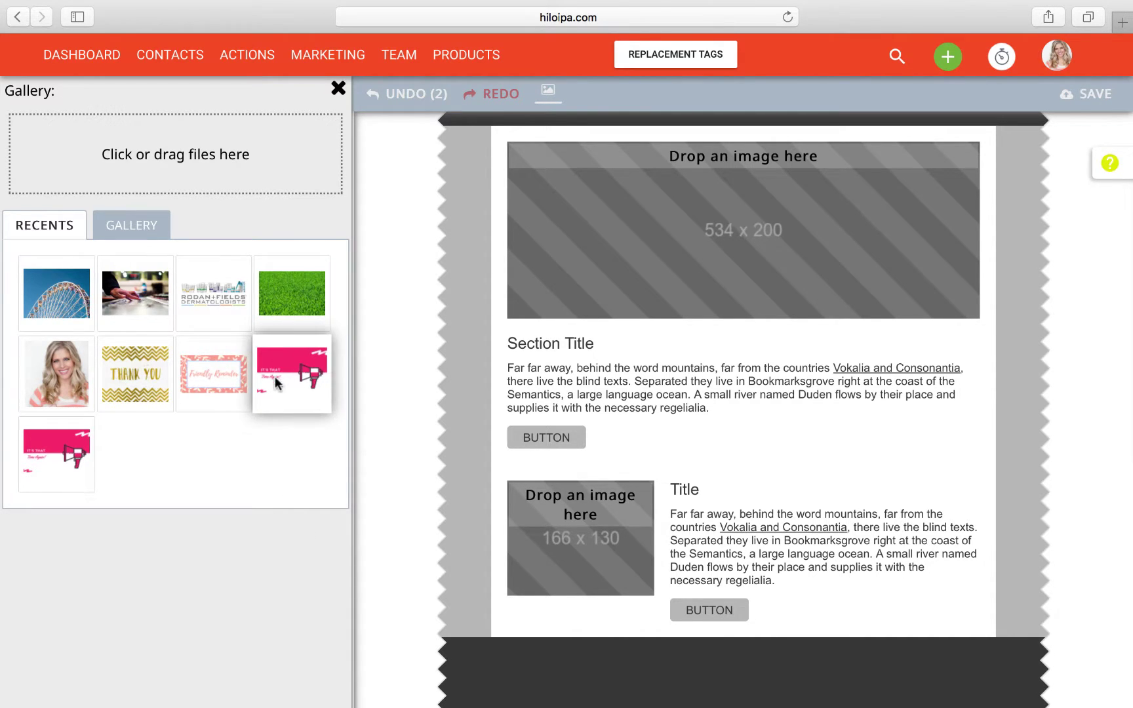
Place the pink megaphone image in the 534 x 200 placeholder and the portrait photo in the 166 x 130 placeholder
{"action": "left_click_drag", "start_coordinate": [297, 383], "coordinate": [691, 263]}
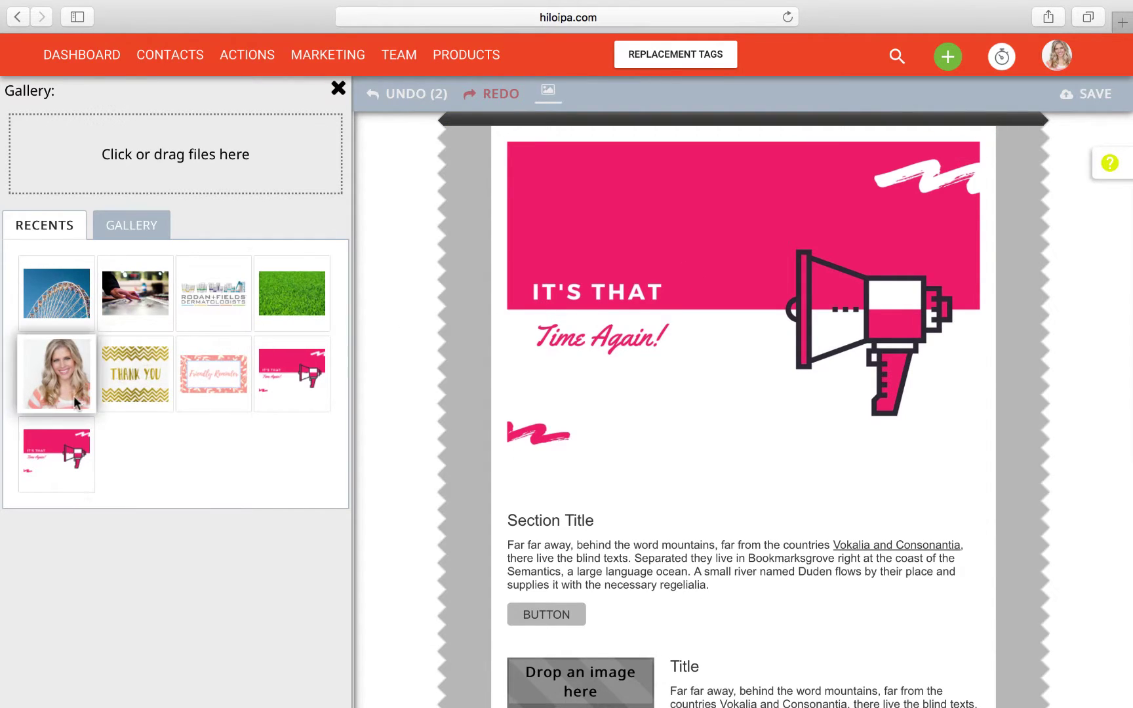
{"action": "scroll", "coordinate": [630, 446], "scroll_direction": "down", "scroll_amount": 2}
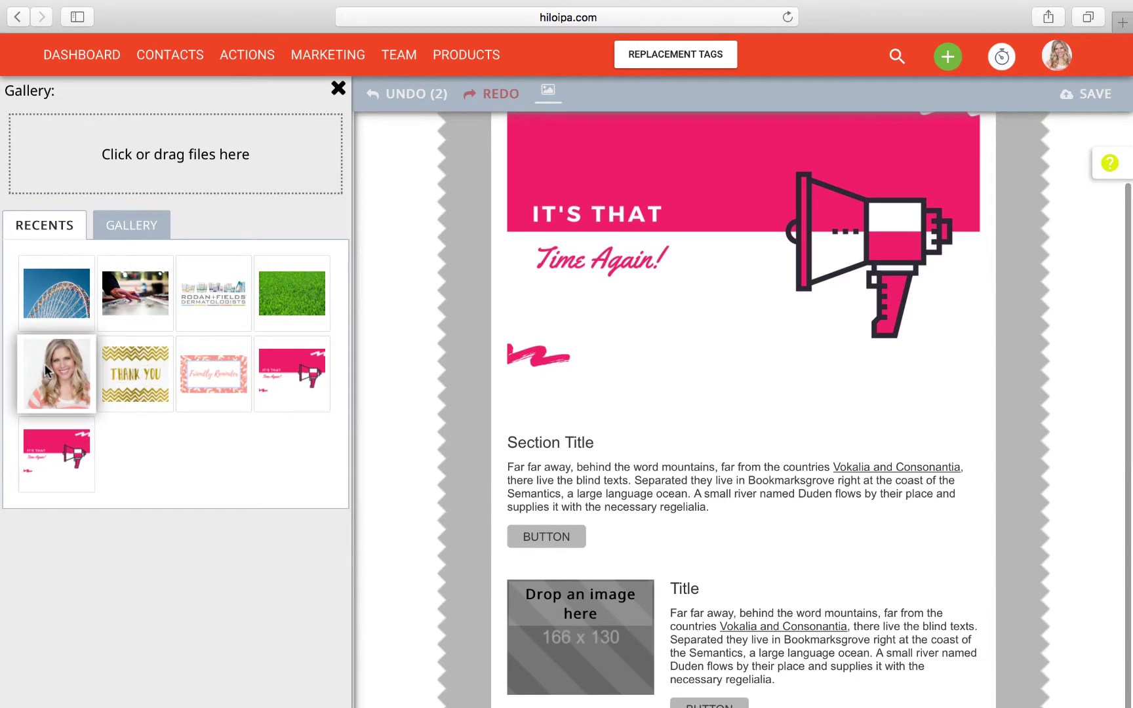
{"action": "left_click_drag", "start_coordinate": [49, 370], "coordinate": [532, 618]}
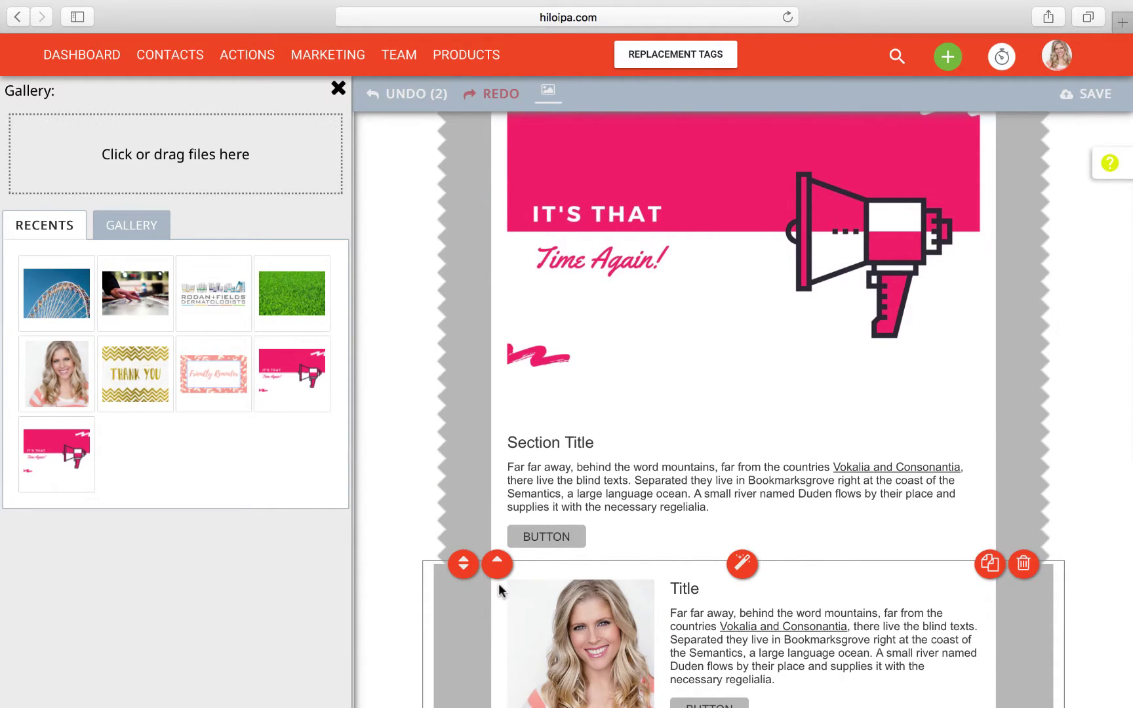
Select the first block's placeholder paragraph, then switch to Word and copy the whole replenishment order reminder from Sample_Scripts
{"action": "scroll", "coordinate": [662, 400], "scroll_direction": "down", "scroll_amount": 1}
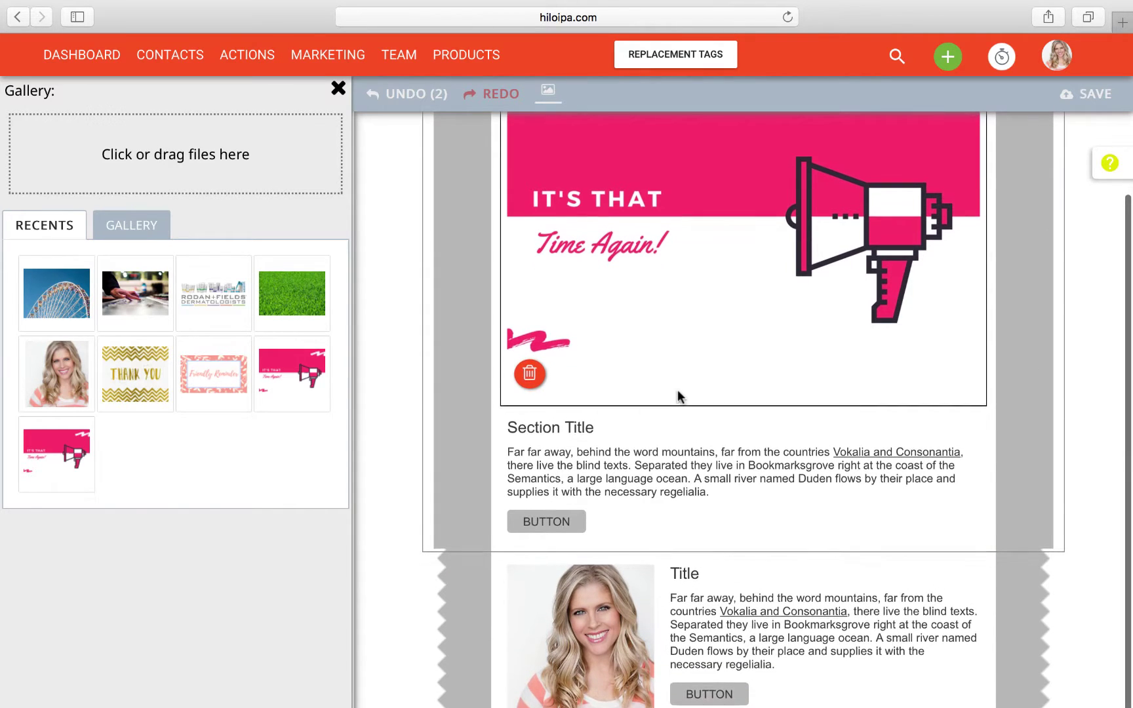
{"action": "left_click", "coordinate": [691, 466]}
{"action": "left_click_drag", "start_coordinate": [712, 586], "coordinate": [500, 549]}
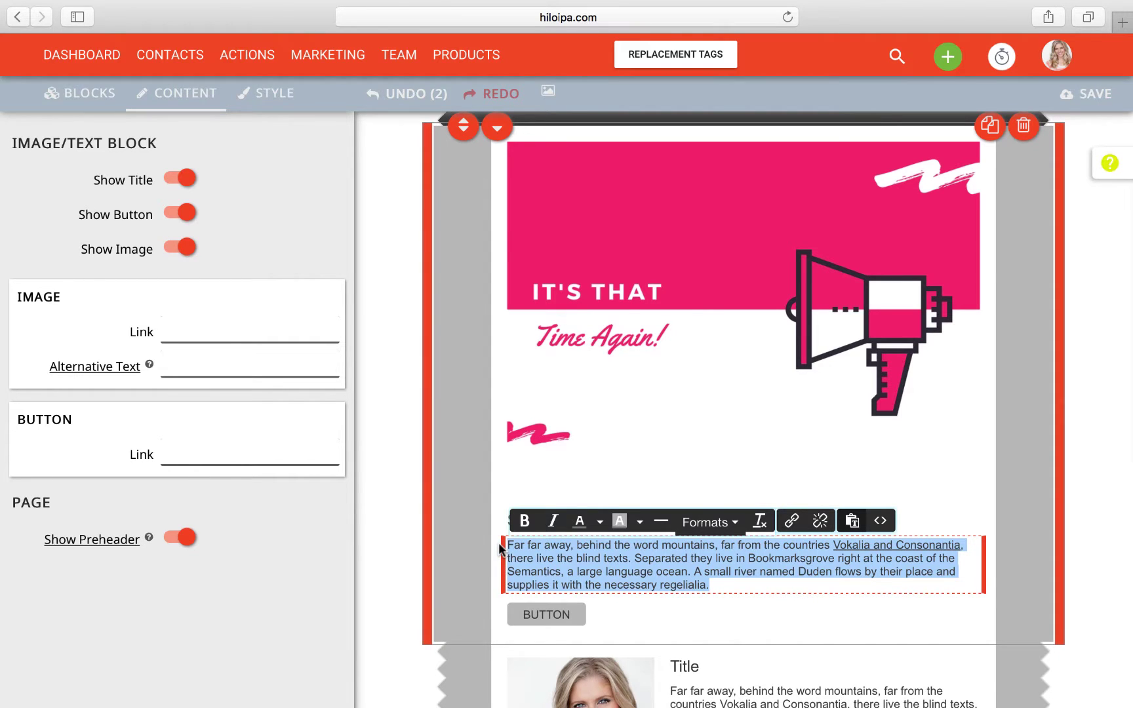
{"action": "mouse_move", "coordinate": [994, 691]}
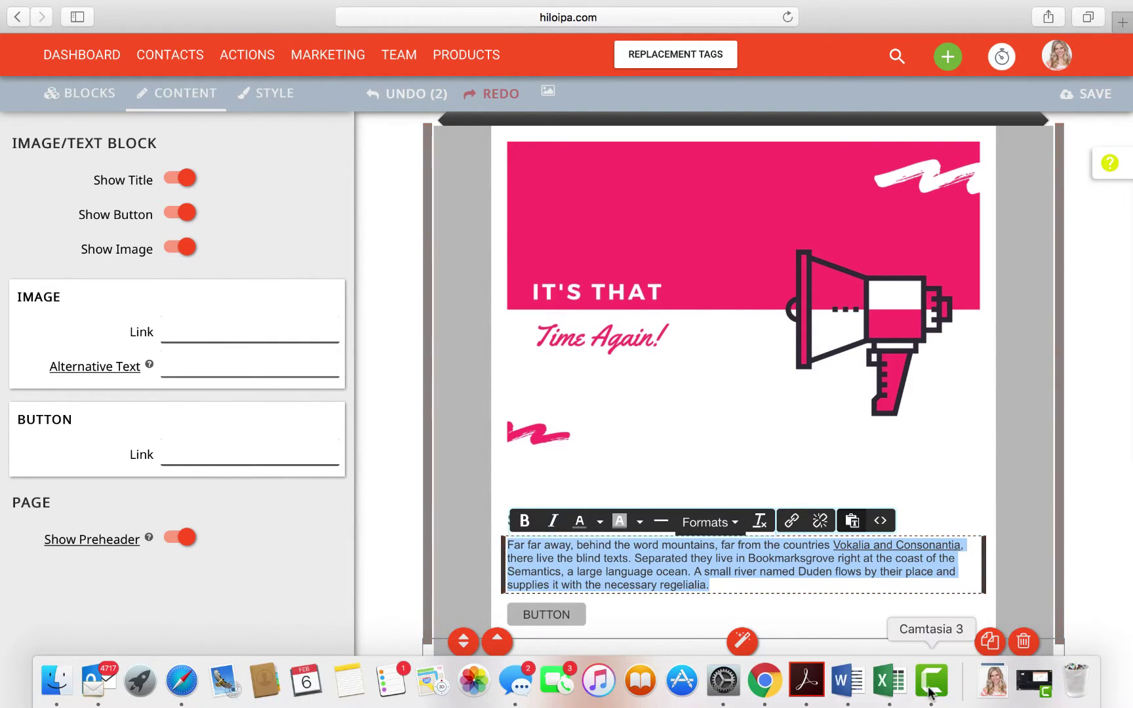
{"action": "left_click", "coordinate": [847, 685]}
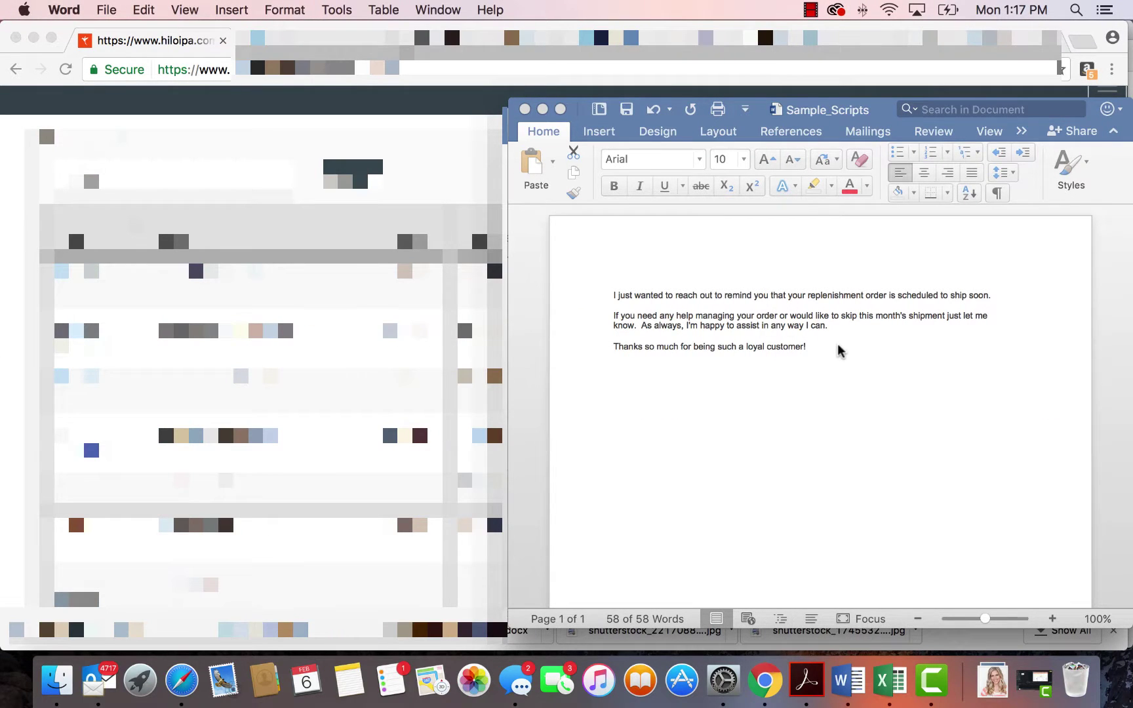
{"action": "left_click_drag", "start_coordinate": [647, 327], "coordinate": [817, 359]}
{"action": "key", "text": "super+c"}
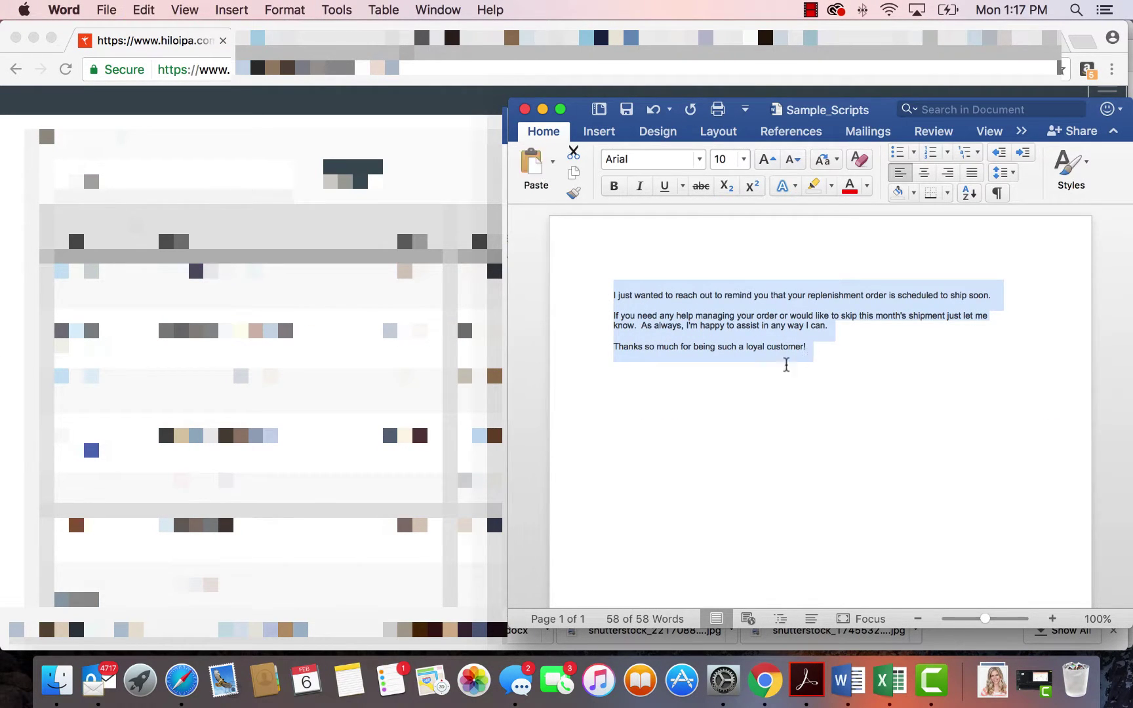
Switch back to the Safari email builder and replace the first block's placeholder paragraph with the copied reminder text
{"action": "left_click", "coordinate": [183, 682]}
{"action": "left_click", "coordinate": [753, 580]}
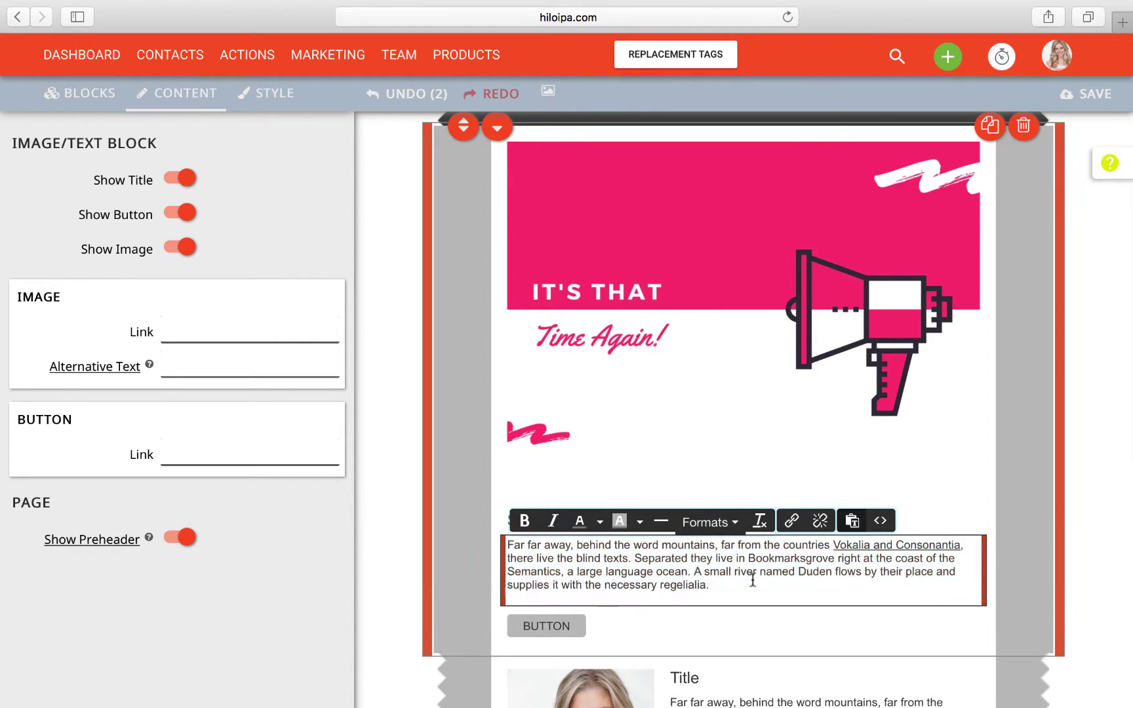
{"action": "key", "text": "super+a"}
{"action": "key", "text": "super+v"}
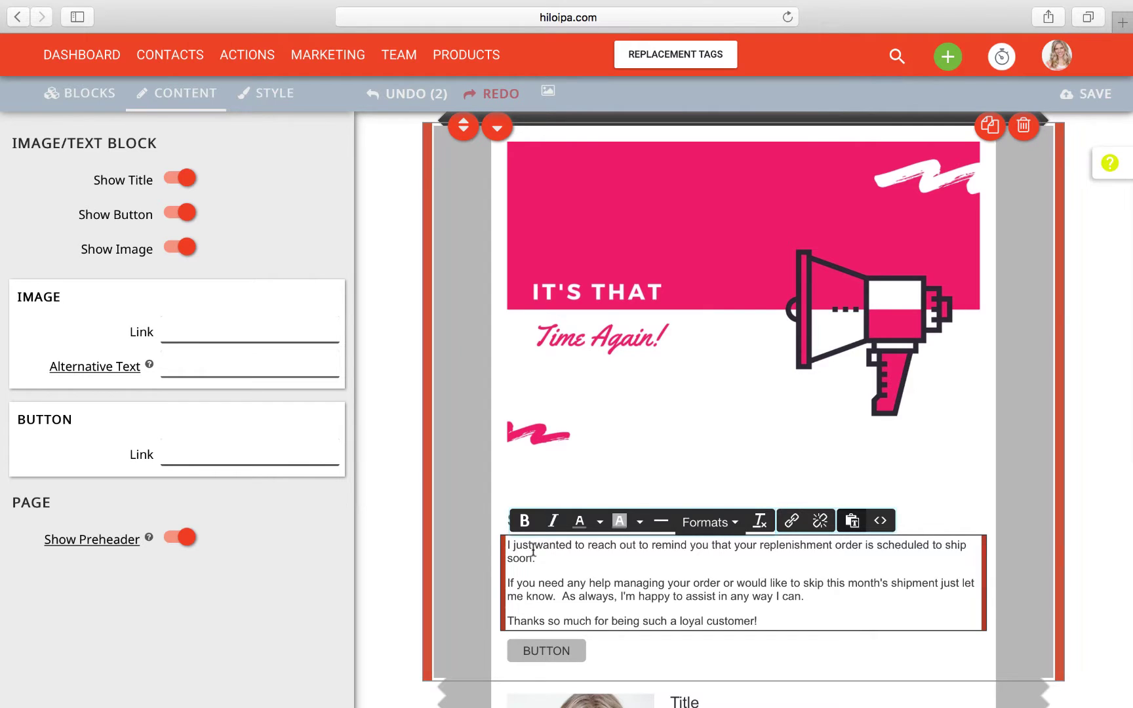
Add the greeting line "Hi [%contact_first_name%]," above the reminder text in the first block, copying the tag from the replacement tags list
{"action": "key", "text": "super+Up"}
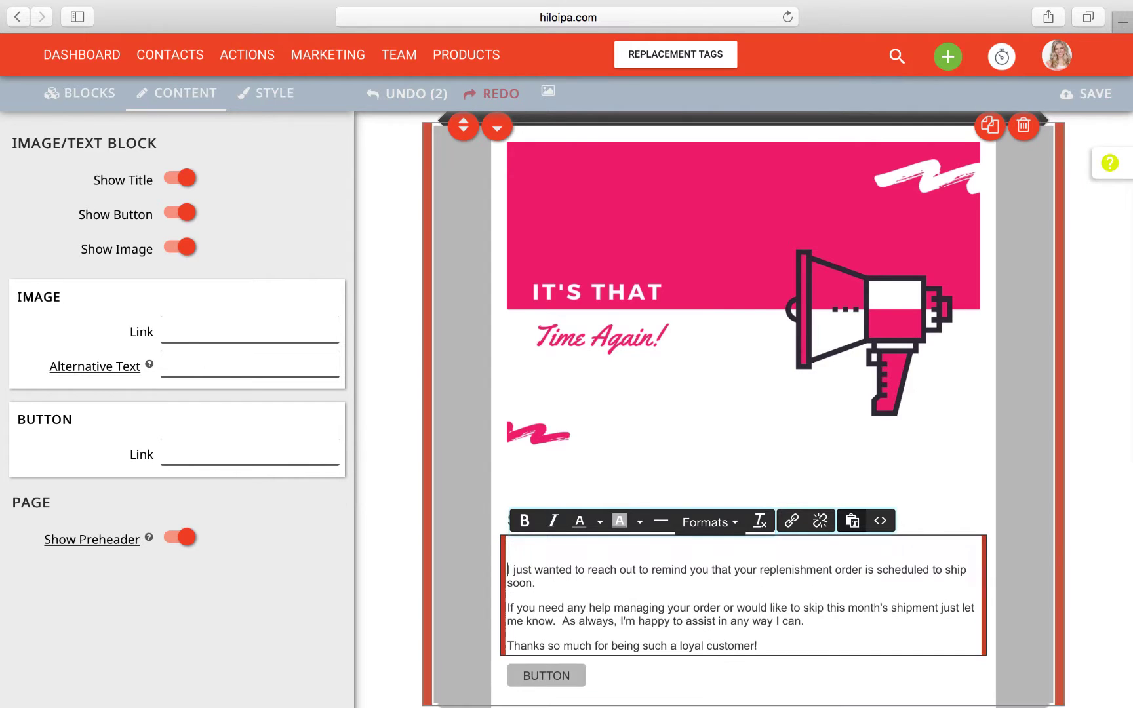
{"action": "key", "text": "Return"}
{"action": "type", "text": "Hi"}
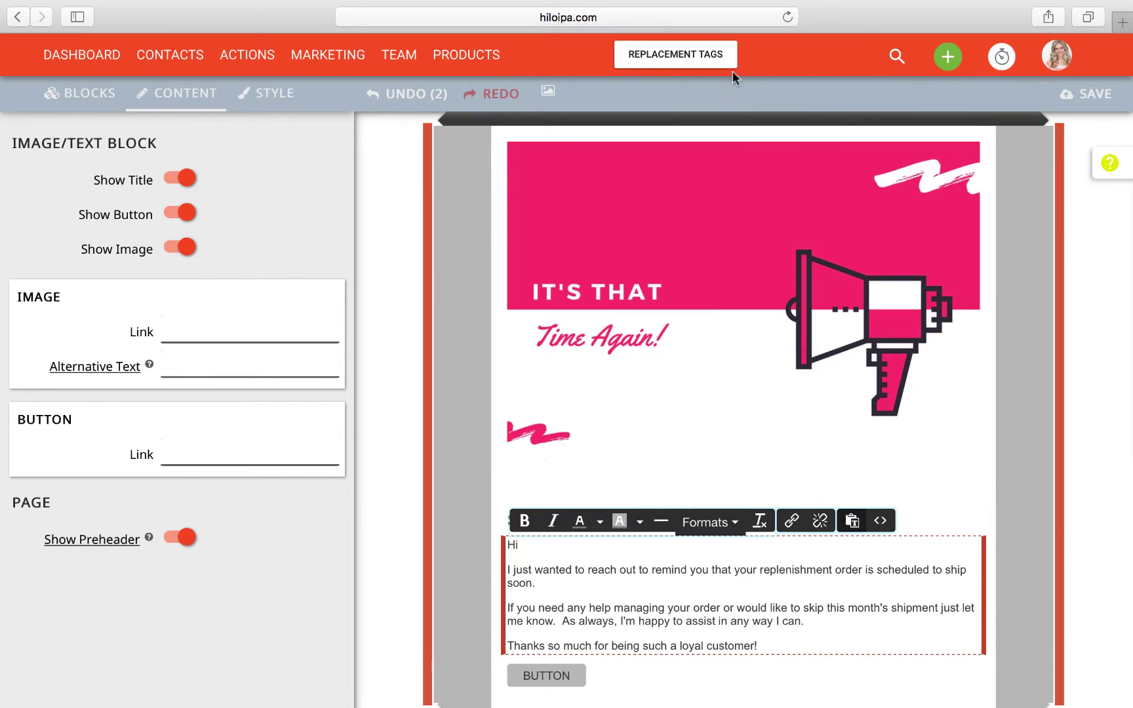
{"action": "left_click", "coordinate": [706, 57]}
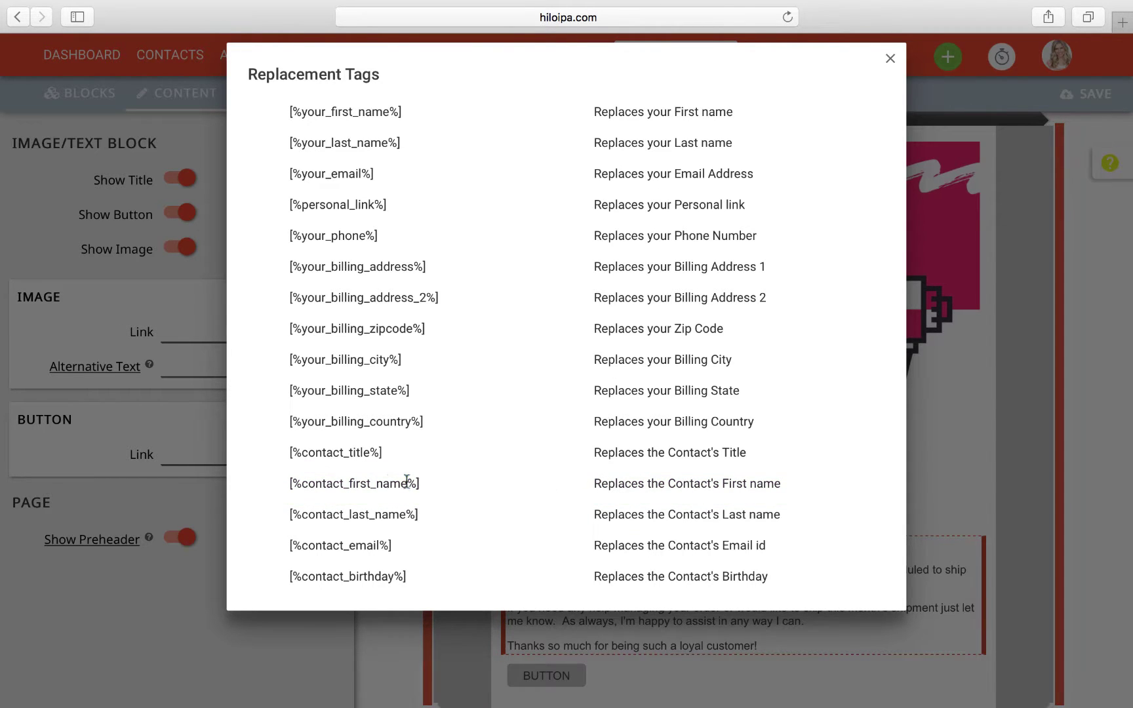
{"action": "left_click_drag", "start_coordinate": [397, 482], "coordinate": [287, 483]}
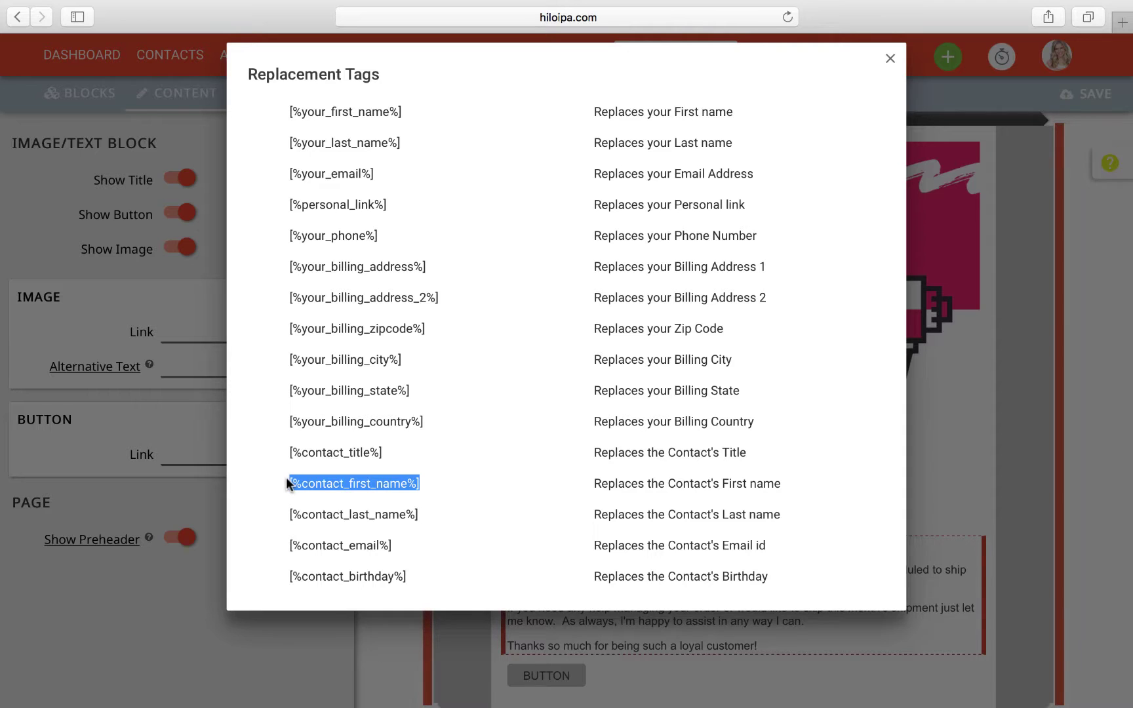
{"action": "left_click", "coordinate": [920, 493]}
{"action": "left_click", "coordinate": [536, 546]}
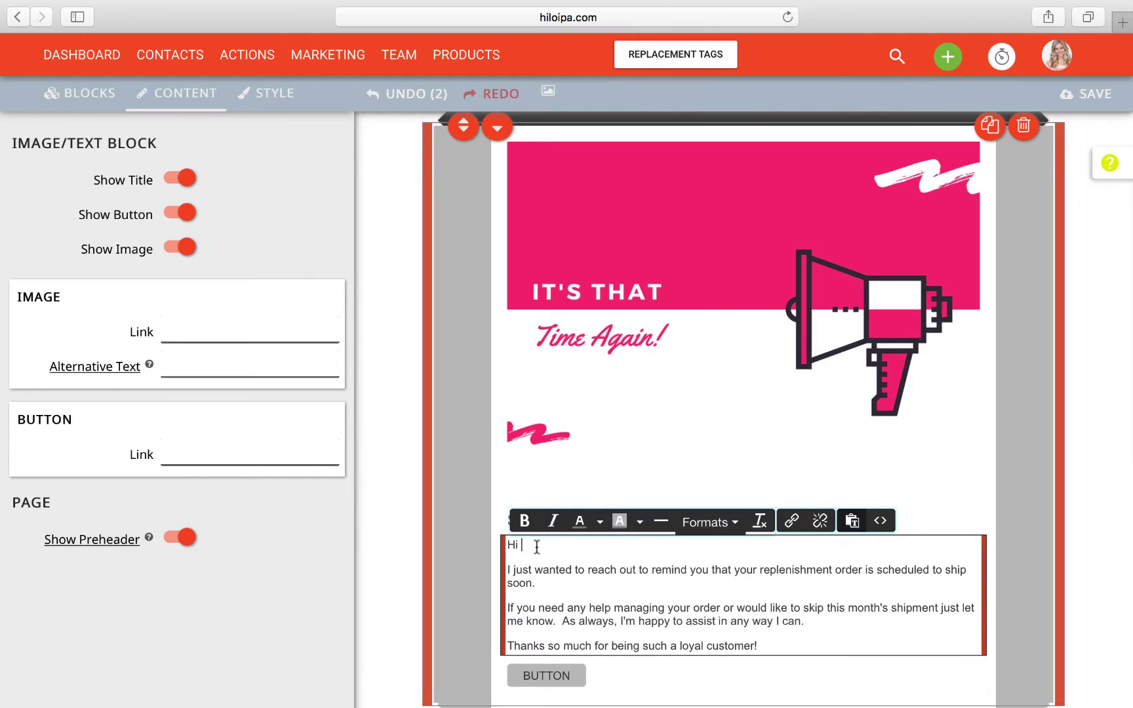
{"action": "key", "text": "ctrl+v"}
{"action": "type", "text": ","}
Replace the portrait block's placeholder title with the [%your_first_name%] replacement tag
{"action": "scroll", "coordinate": [777, 631], "scroll_direction": "down", "scroll_amount": 5}
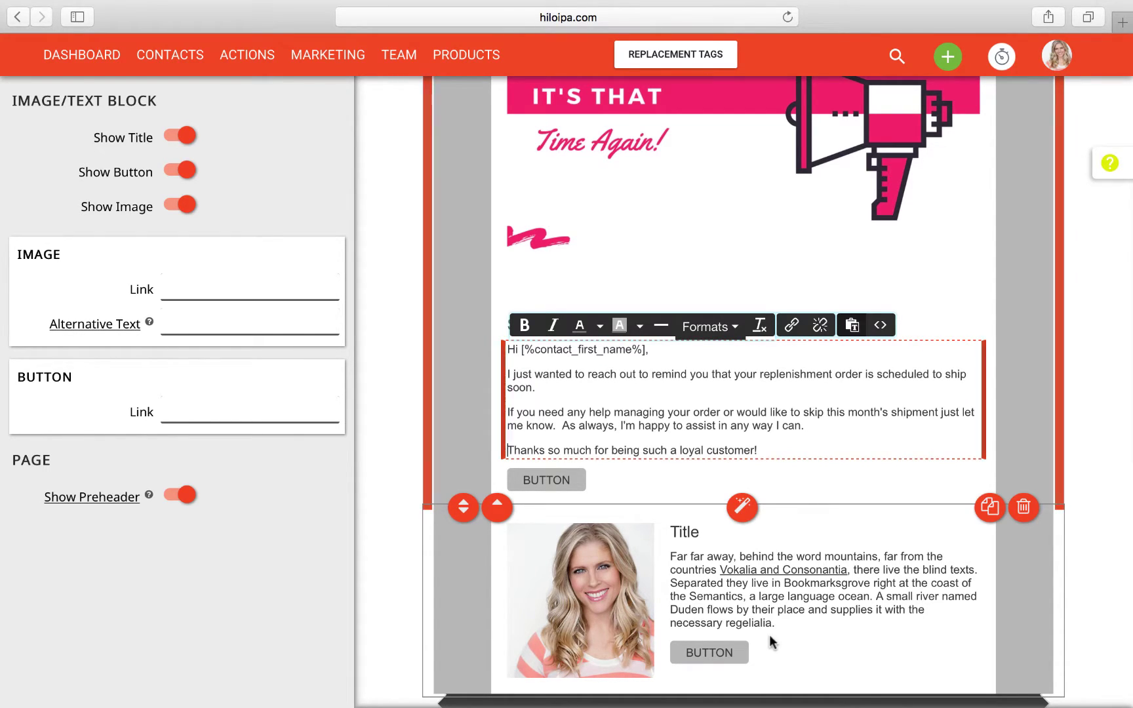
{"action": "left_click", "coordinate": [694, 533]}
{"action": "left_click_drag", "start_coordinate": [694, 532], "coordinate": [669, 535]}
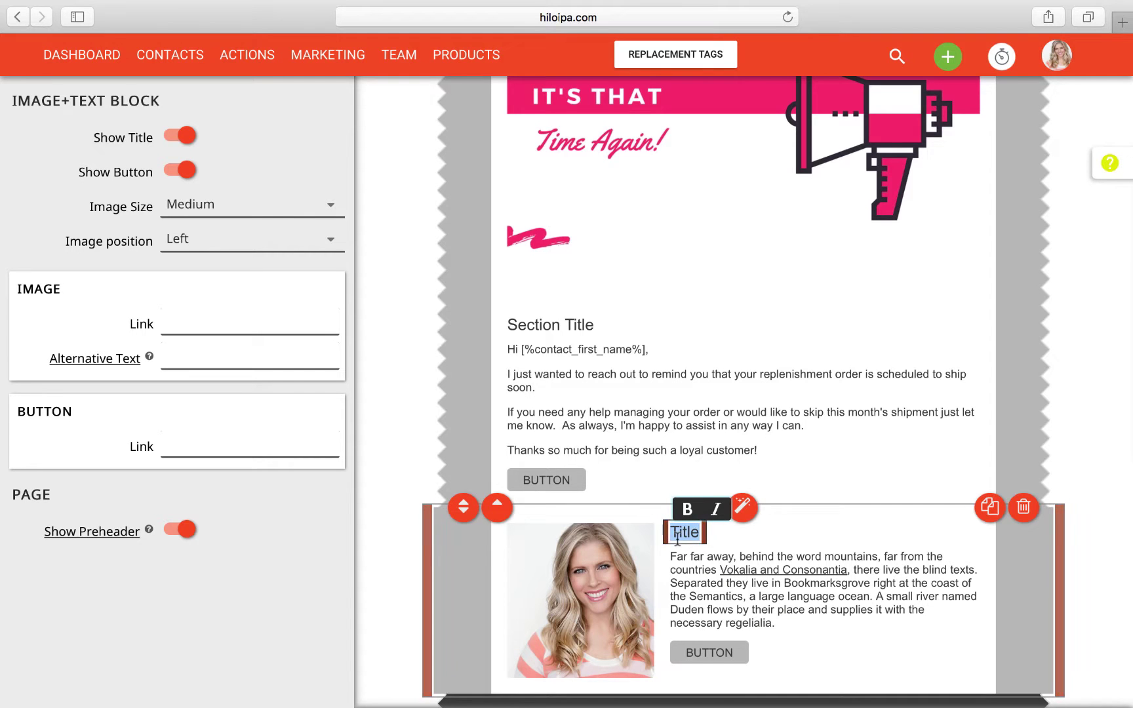
{"action": "left_click", "coordinate": [704, 67]}
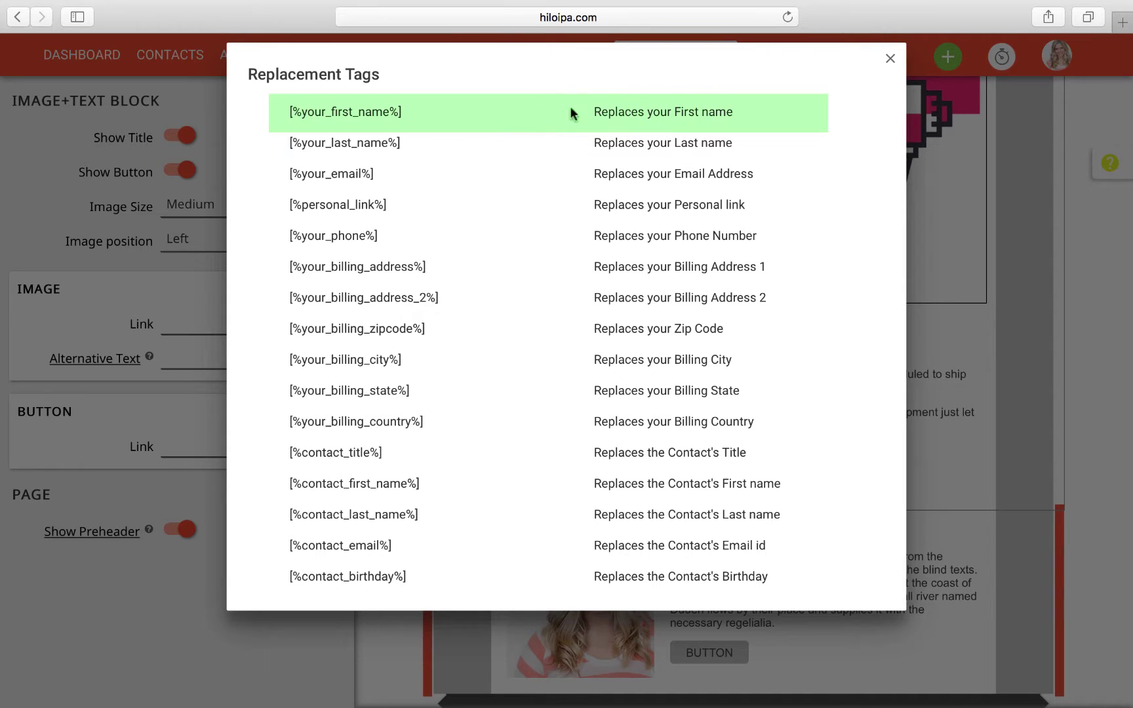
{"action": "left_click_drag", "start_coordinate": [403, 113], "coordinate": [289, 113]}
{"action": "key", "text": "super+c"}
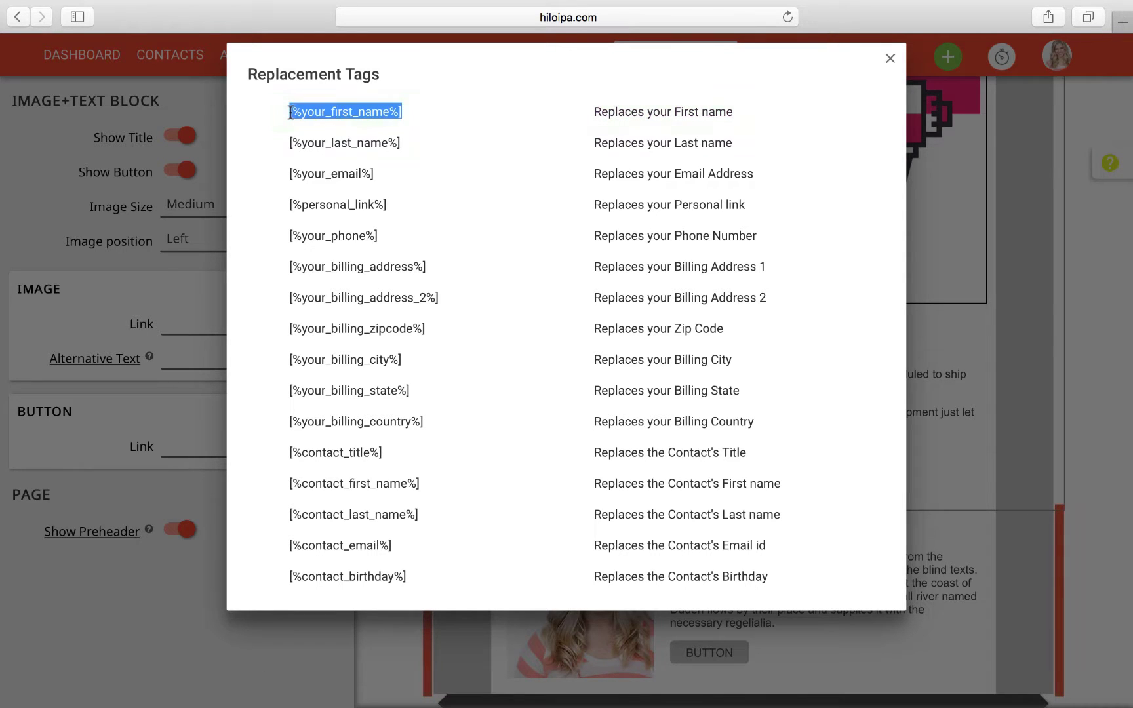
{"action": "left_click", "coordinate": [944, 513]}
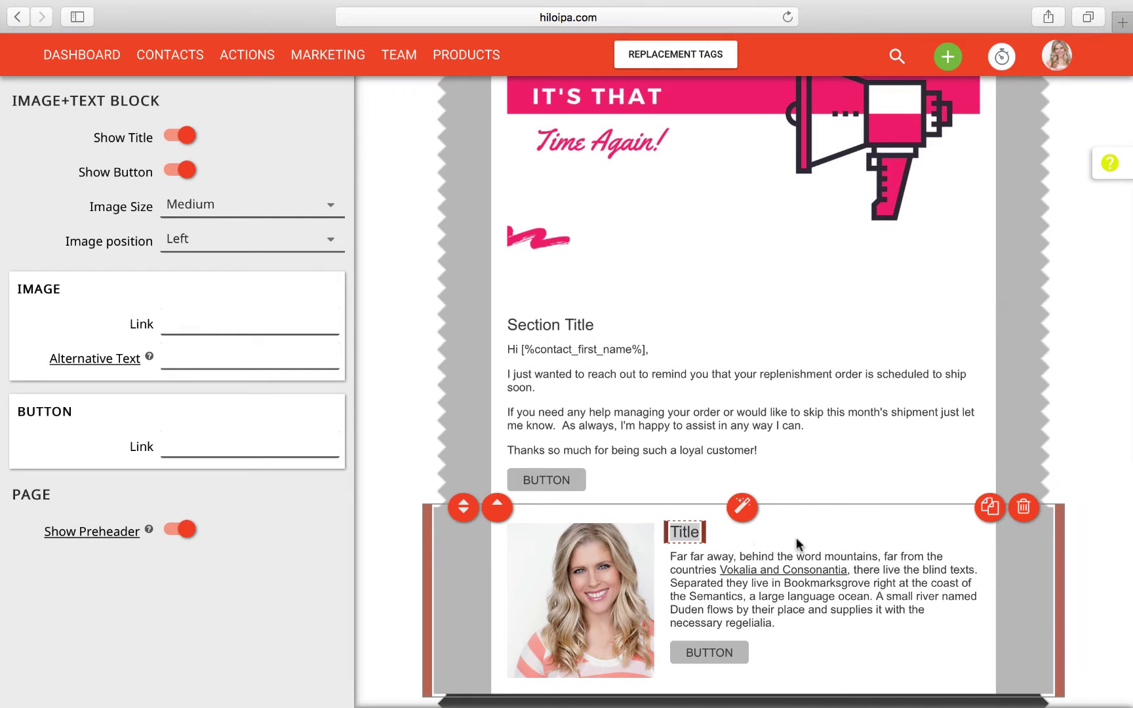
{"action": "left_click", "coordinate": [703, 536]}
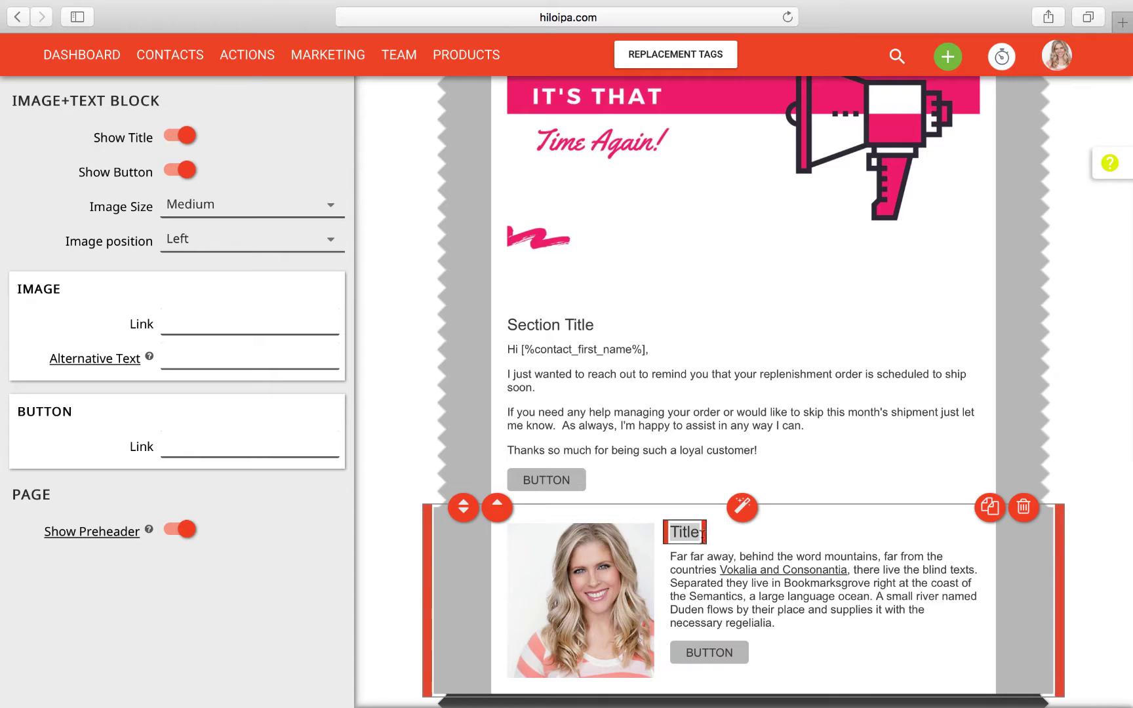
{"action": "left_click_drag", "start_coordinate": [701, 535], "coordinate": [671, 533]}
{"action": "key", "text": "super+v"}
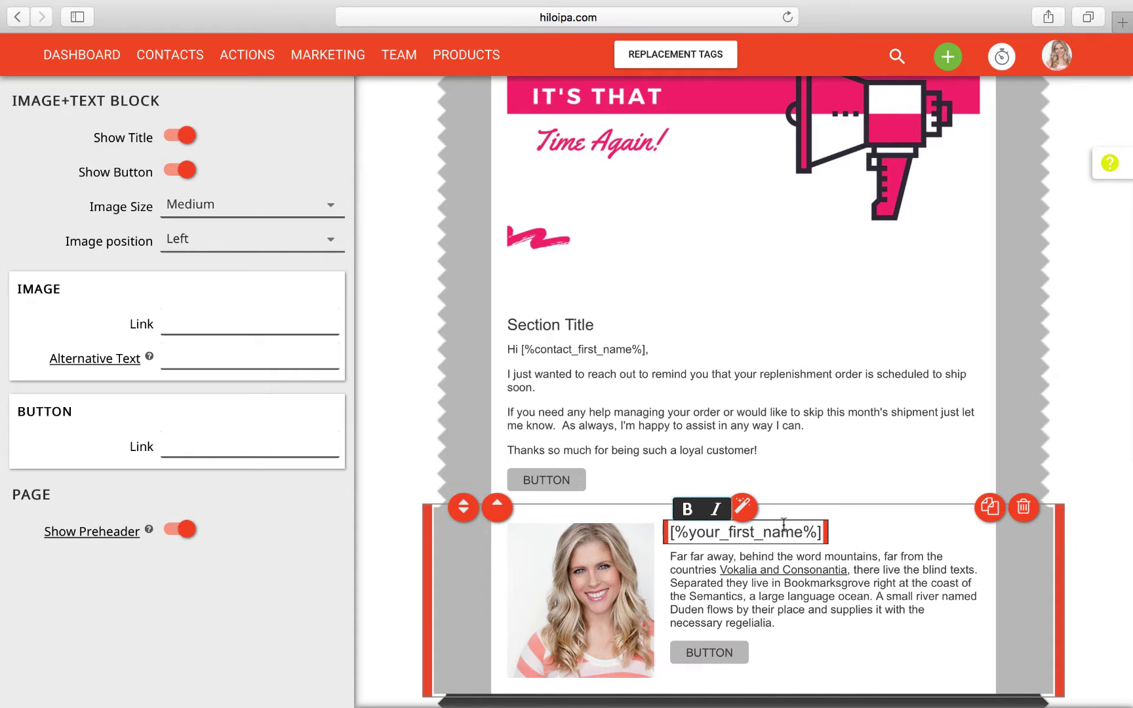
Append the [%your_last_name%] replacement tag after the first name tag in the portrait block's title
{"action": "left_click", "coordinate": [705, 62]}
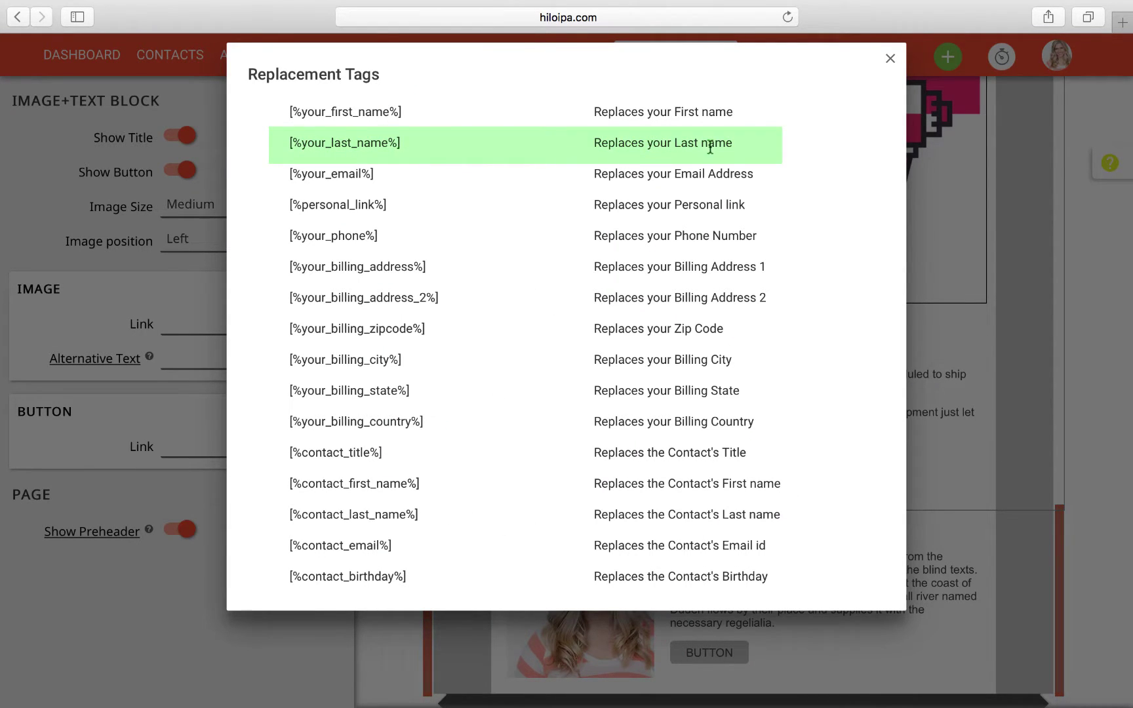
{"action": "left_click_drag", "start_coordinate": [402, 143], "coordinate": [286, 144]}
{"action": "key", "text": "super+c"}
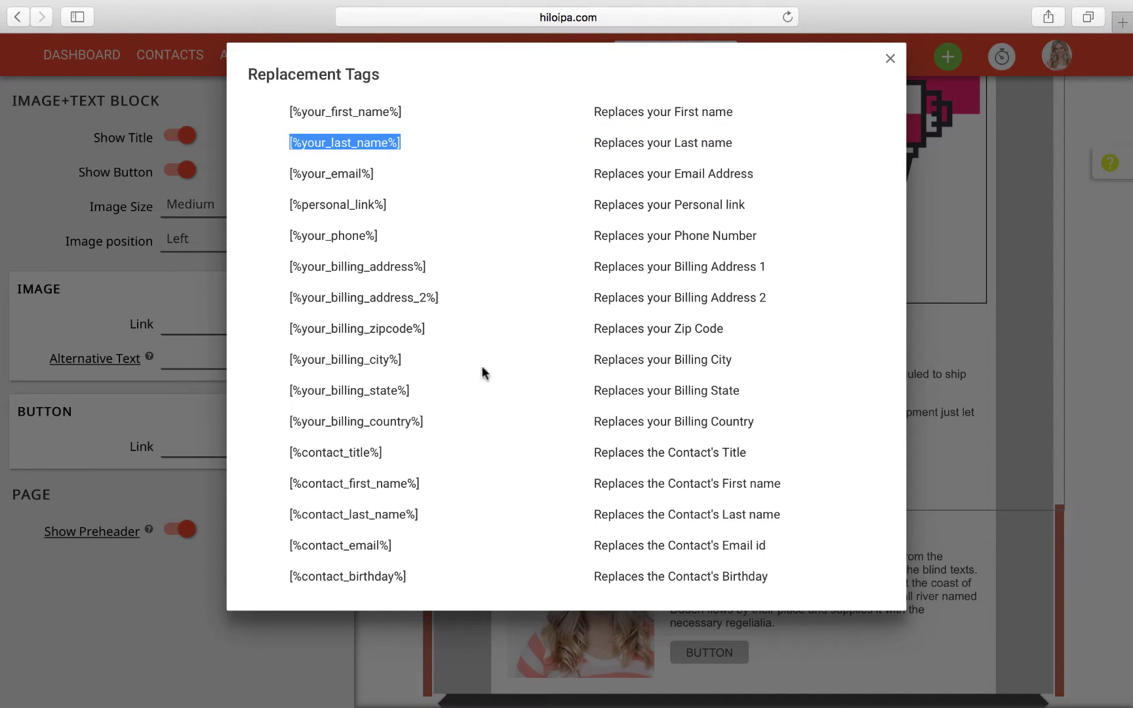
{"action": "left_click", "coordinate": [956, 545]}
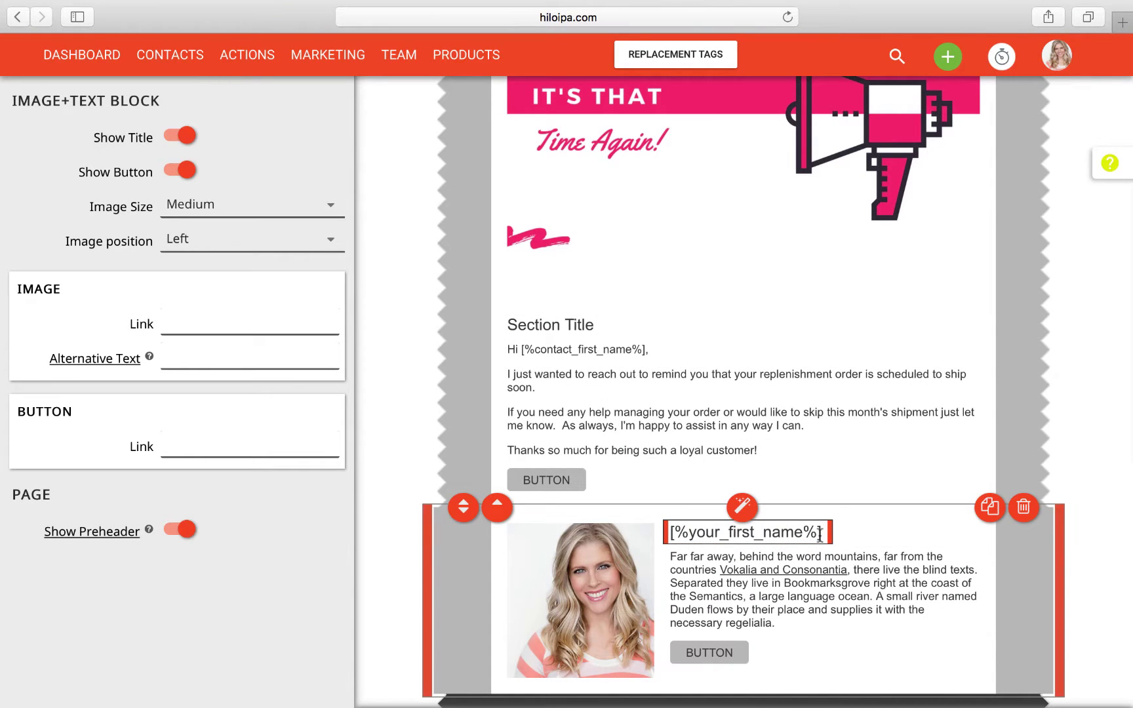
{"action": "left_click", "coordinate": [843, 540]}
{"action": "key", "text": "super+v"}
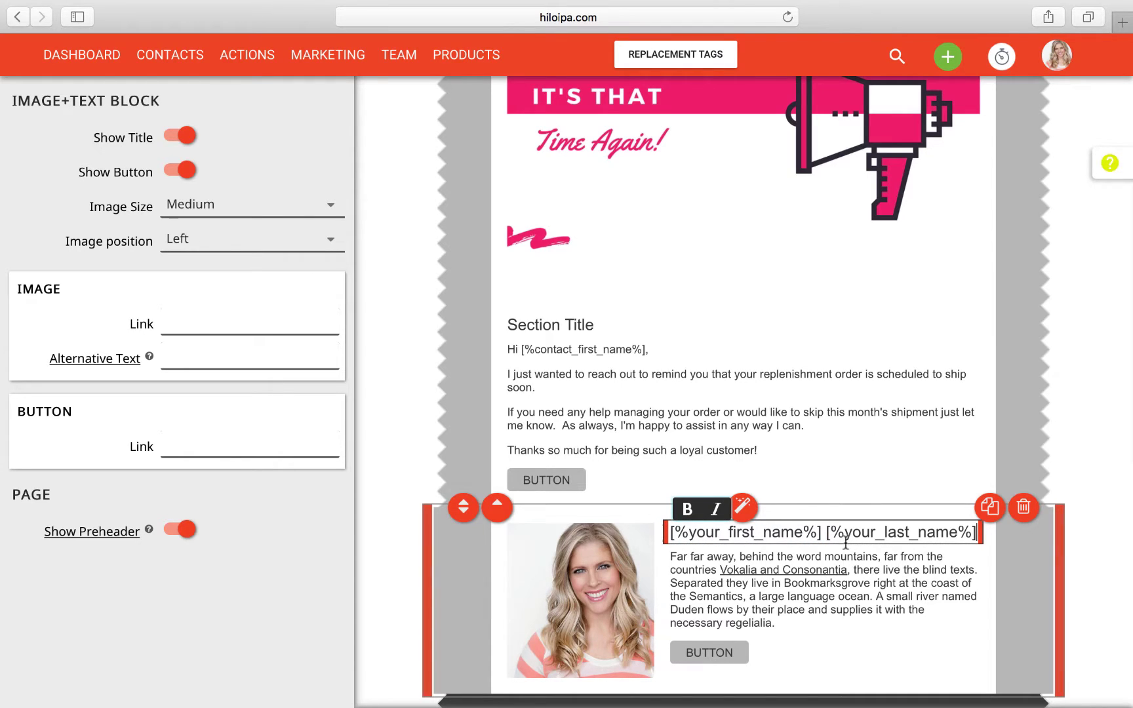
Replace the portrait block's placeholder paragraph with the [%your_email%] replacement tag
{"action": "left_click", "coordinate": [830, 597]}
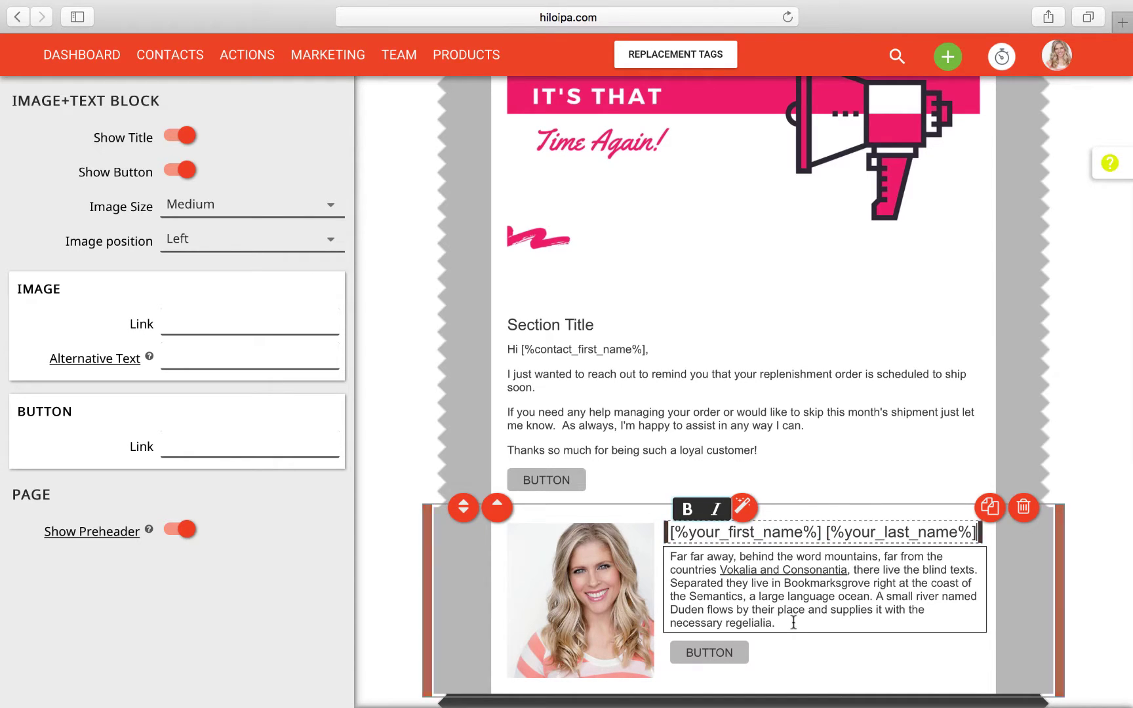
{"action": "left_click_drag", "start_coordinate": [793, 623], "coordinate": [672, 561]}
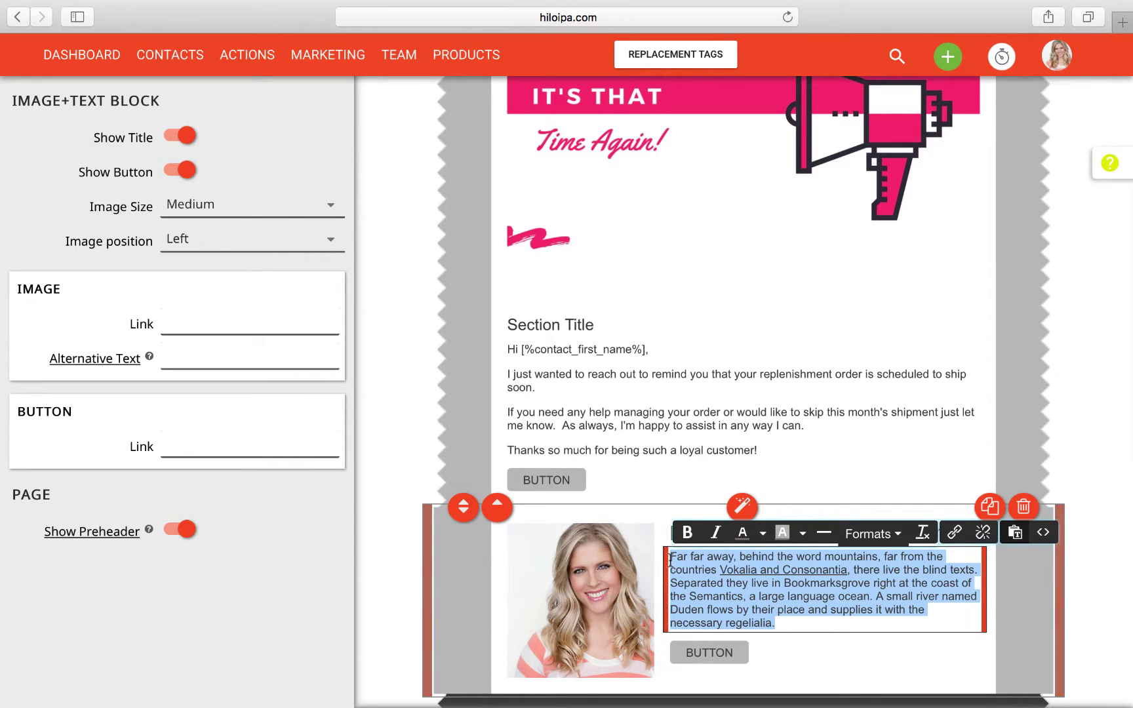
{"action": "key", "text": "BackSpace"}
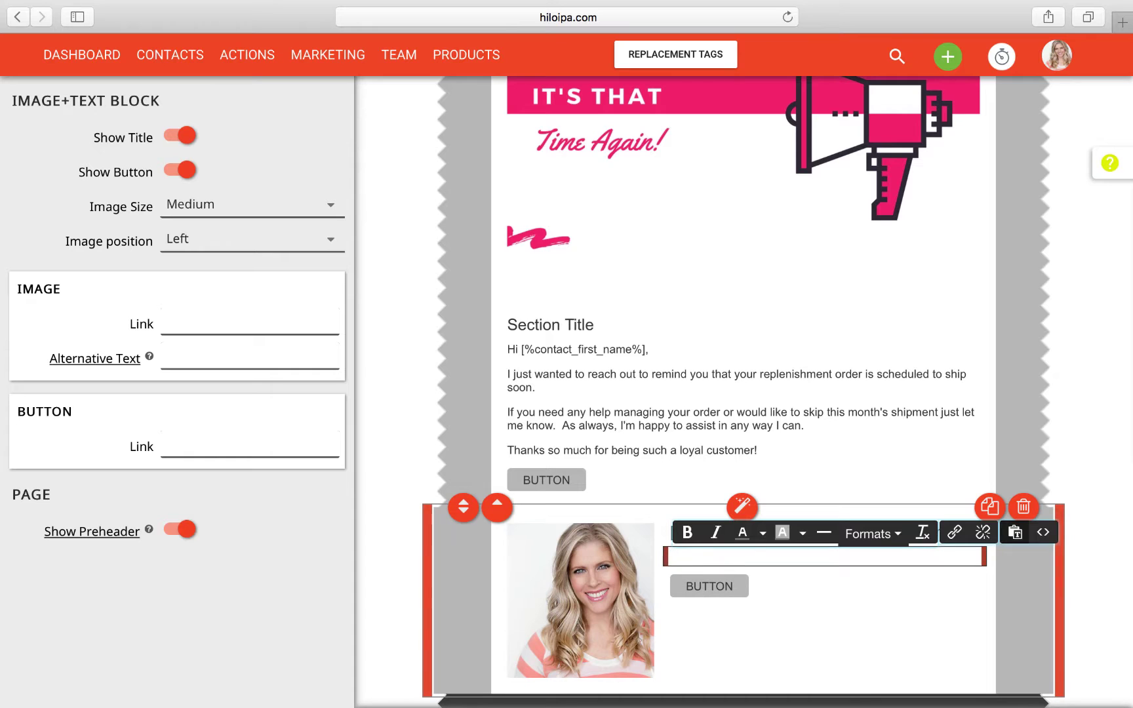
{"action": "left_click", "coordinate": [680, 55]}
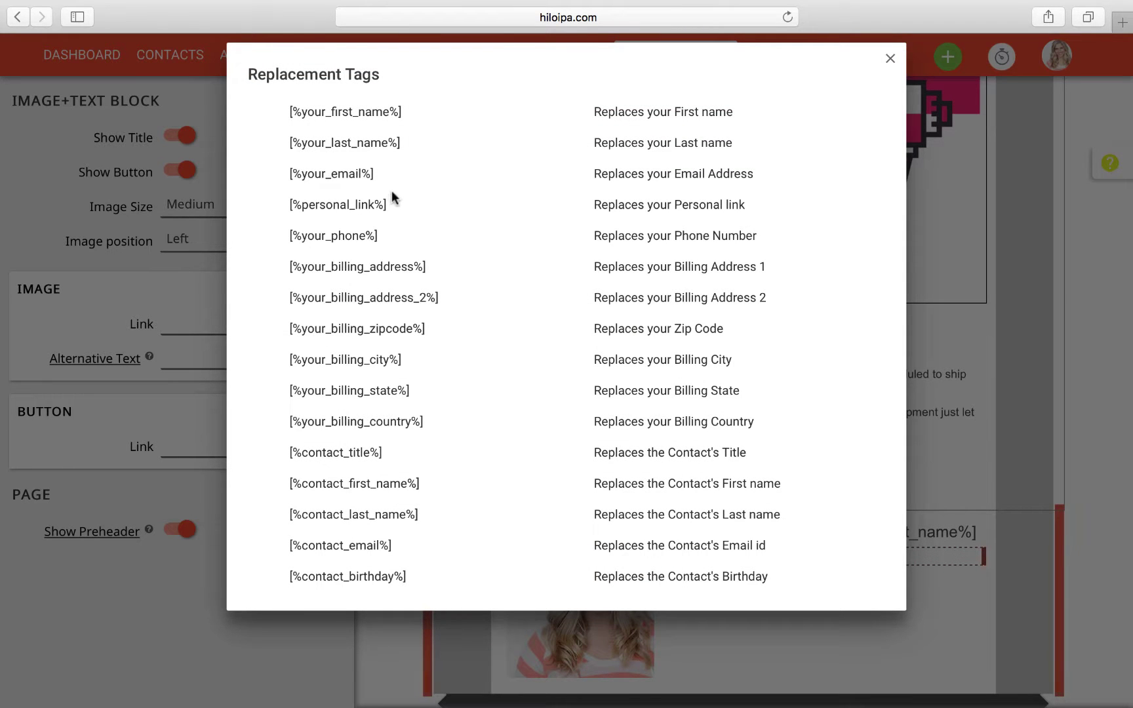
{"action": "left_click_drag", "start_coordinate": [375, 171], "coordinate": [287, 170]}
{"action": "key", "text": "ctrl+c"}
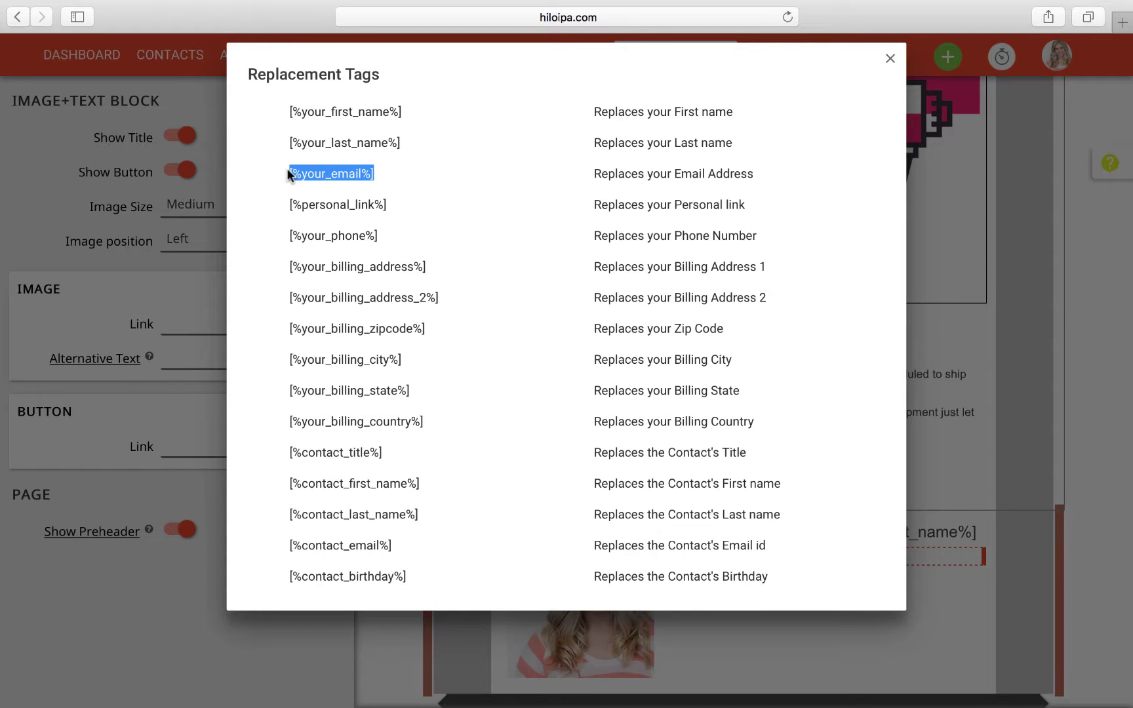
{"action": "left_click", "coordinate": [937, 552]}
{"action": "left_click", "coordinate": [772, 557]}
{"action": "key", "text": "ctrl+v"}
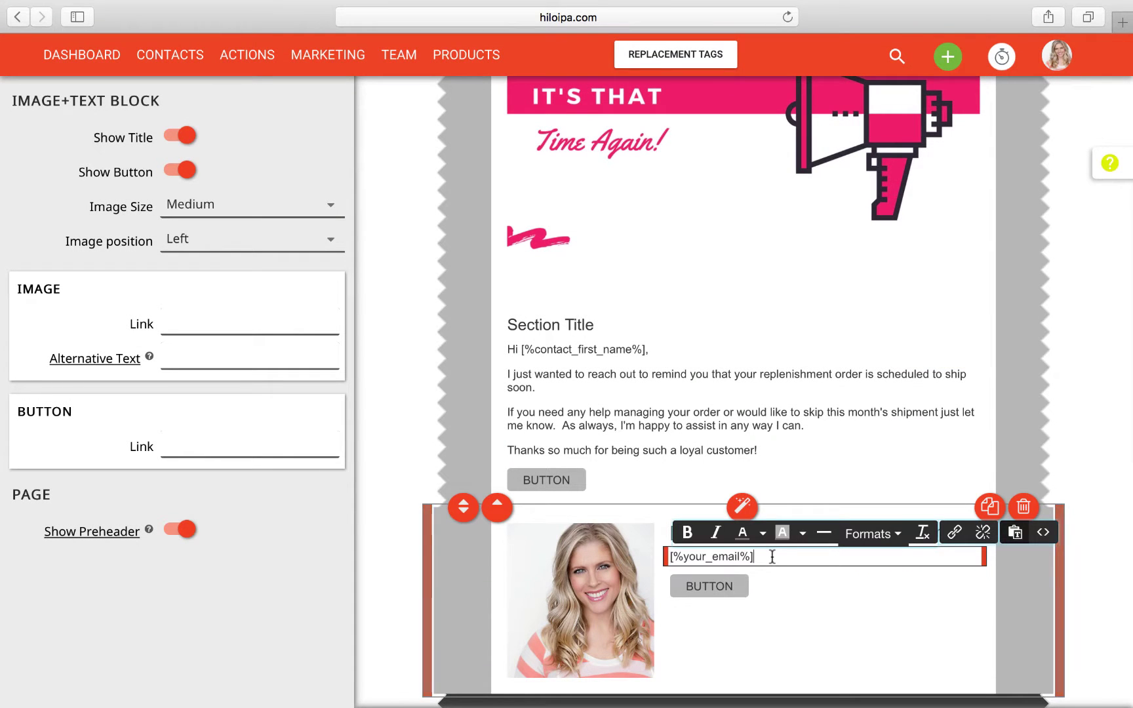
Add the [%your_phone%] replacement tag in a new paragraph below the email tag in the portrait block
{"action": "key", "text": "Return"}
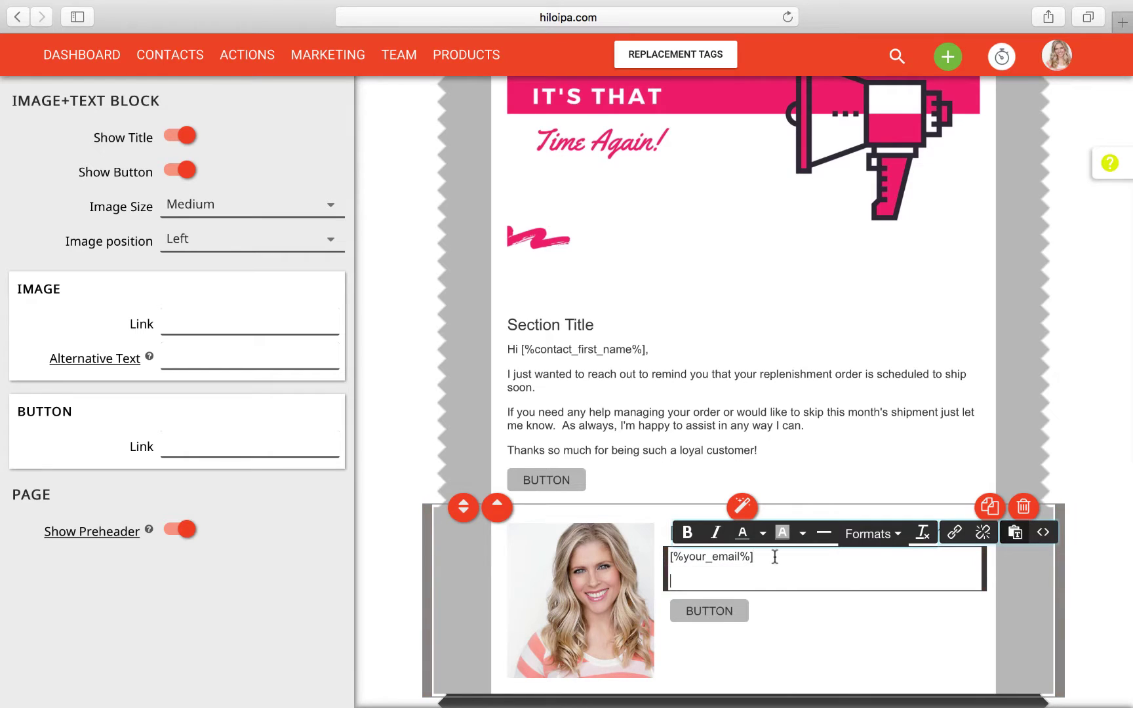
{"action": "left_click", "coordinate": [663, 54]}
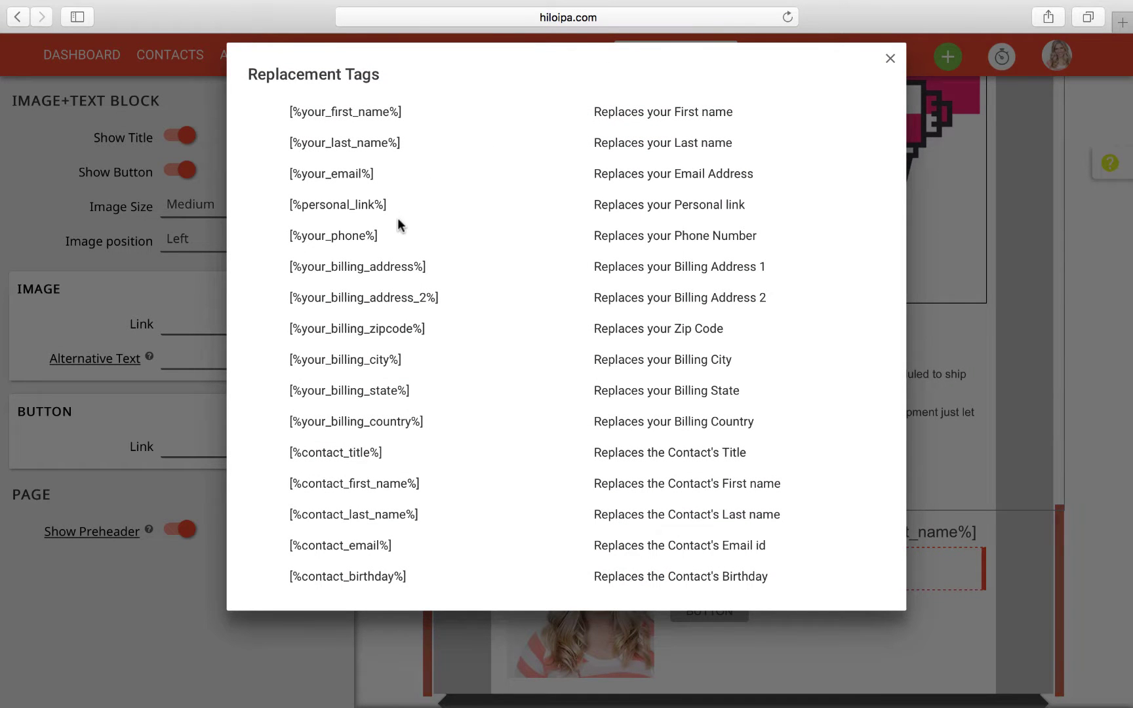
{"action": "left_click_drag", "start_coordinate": [380, 235], "coordinate": [288, 233]}
{"action": "key", "text": "super+c"}
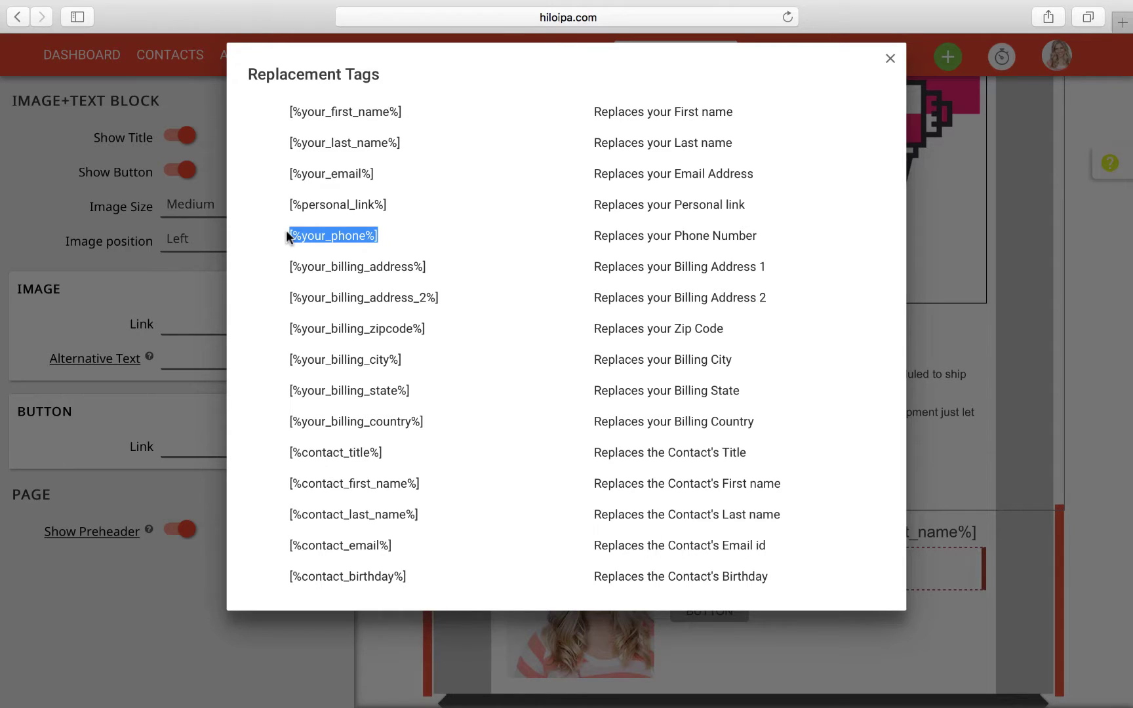
{"action": "left_click", "coordinate": [938, 577]}
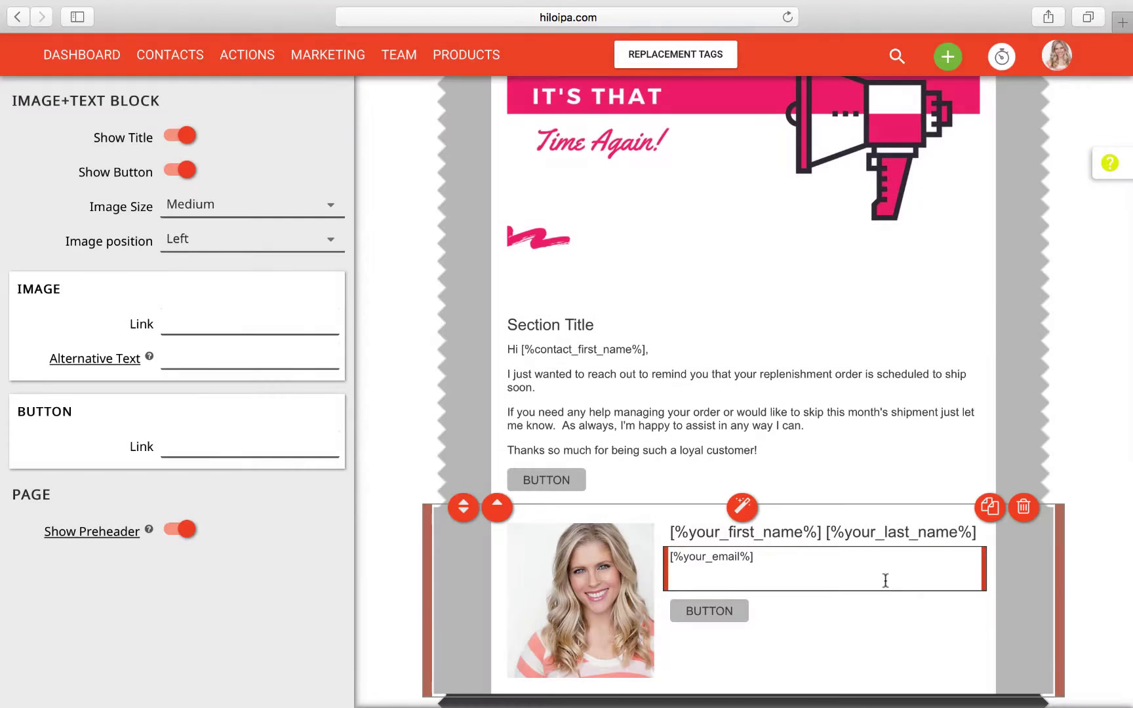
{"action": "left_click", "coordinate": [749, 583]}
{"action": "key", "text": "super+v"}
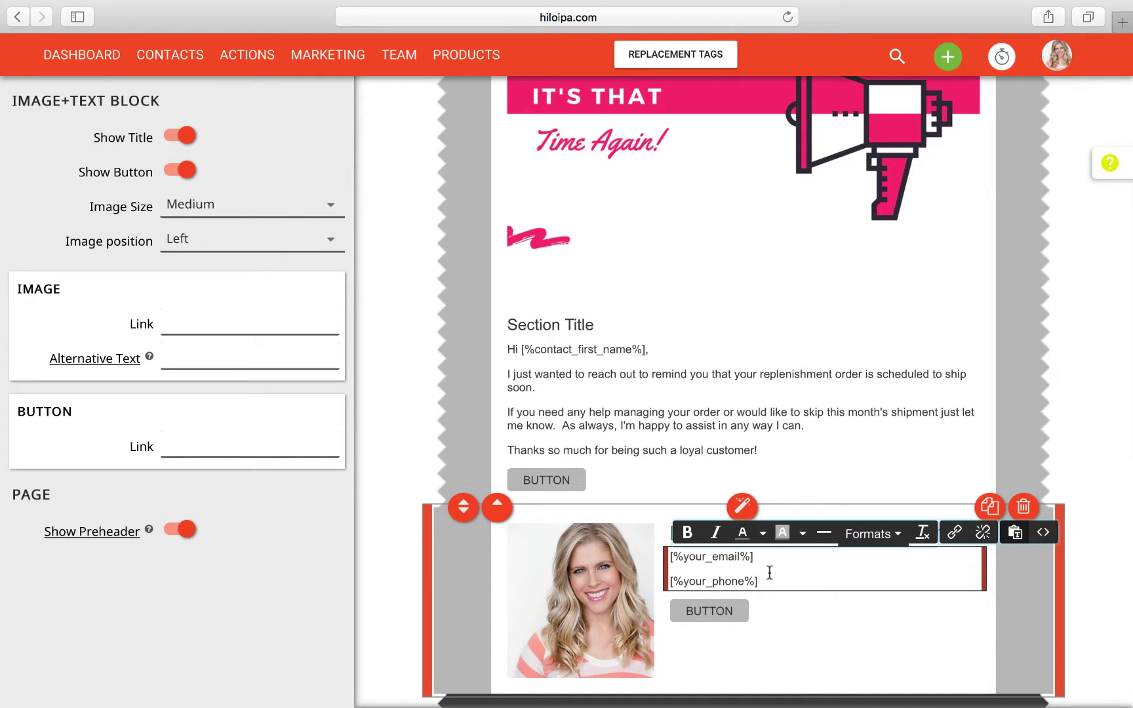
{"action": "key", "text": "shift+Return"}
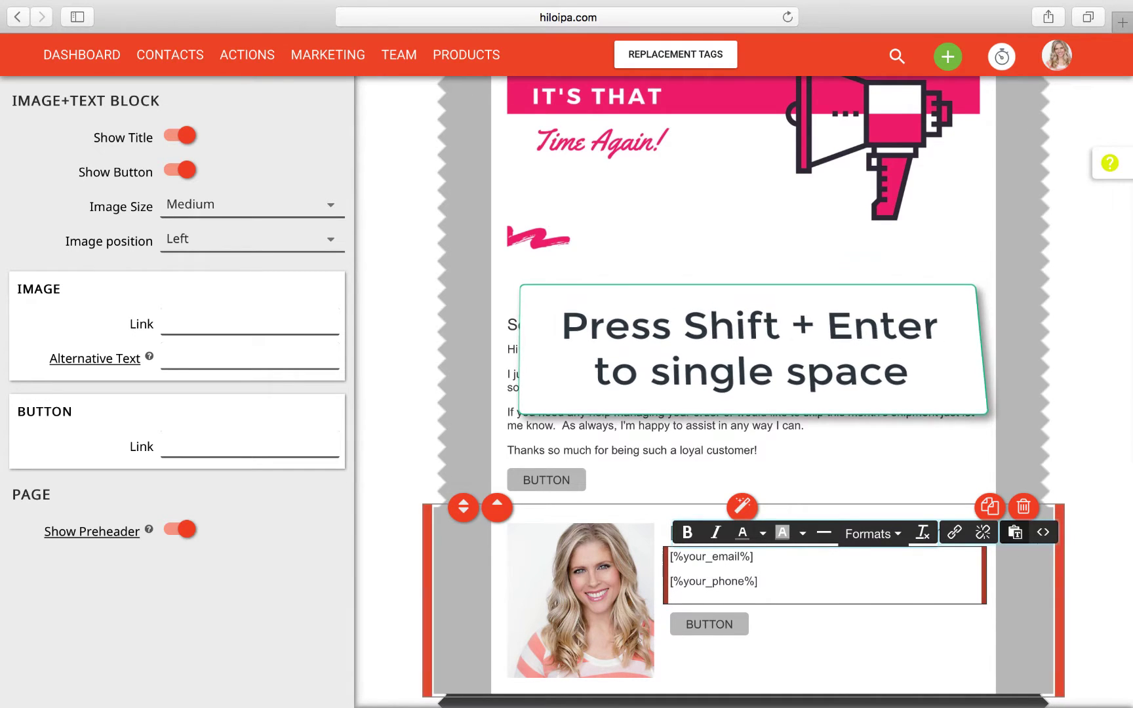
{"action": "key", "text": "BackSpace"}
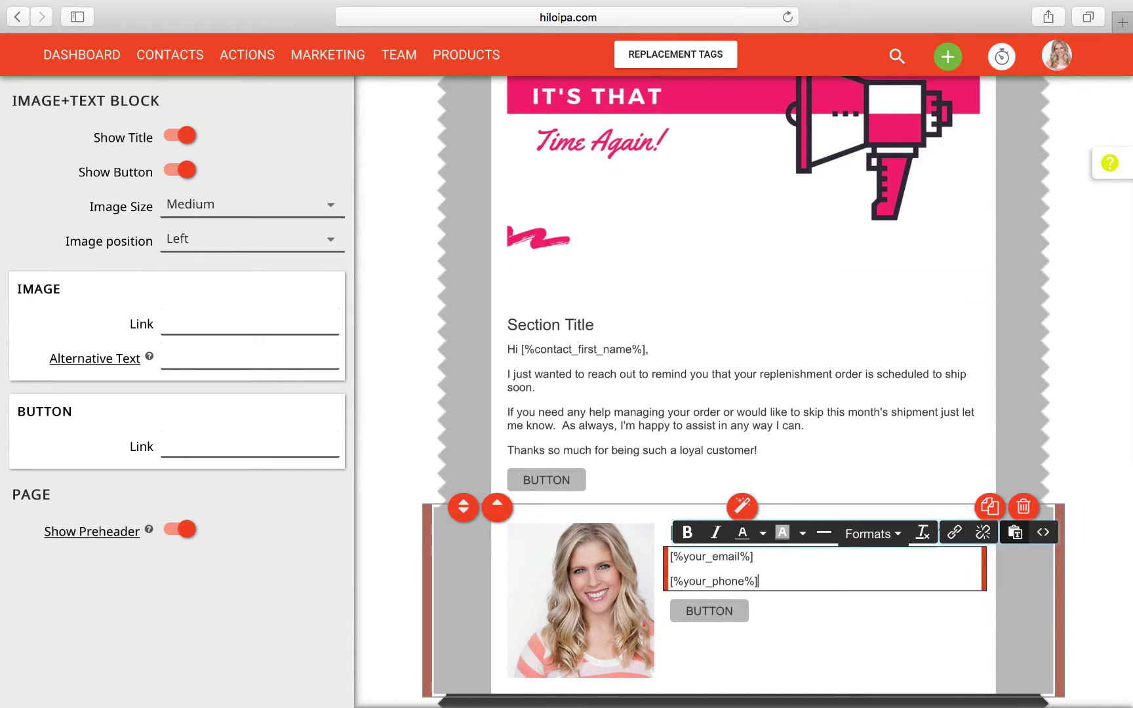
Change the portrait block's button label to "Visit My Website" and select the label text
{"action": "left_click", "coordinate": [744, 610]}
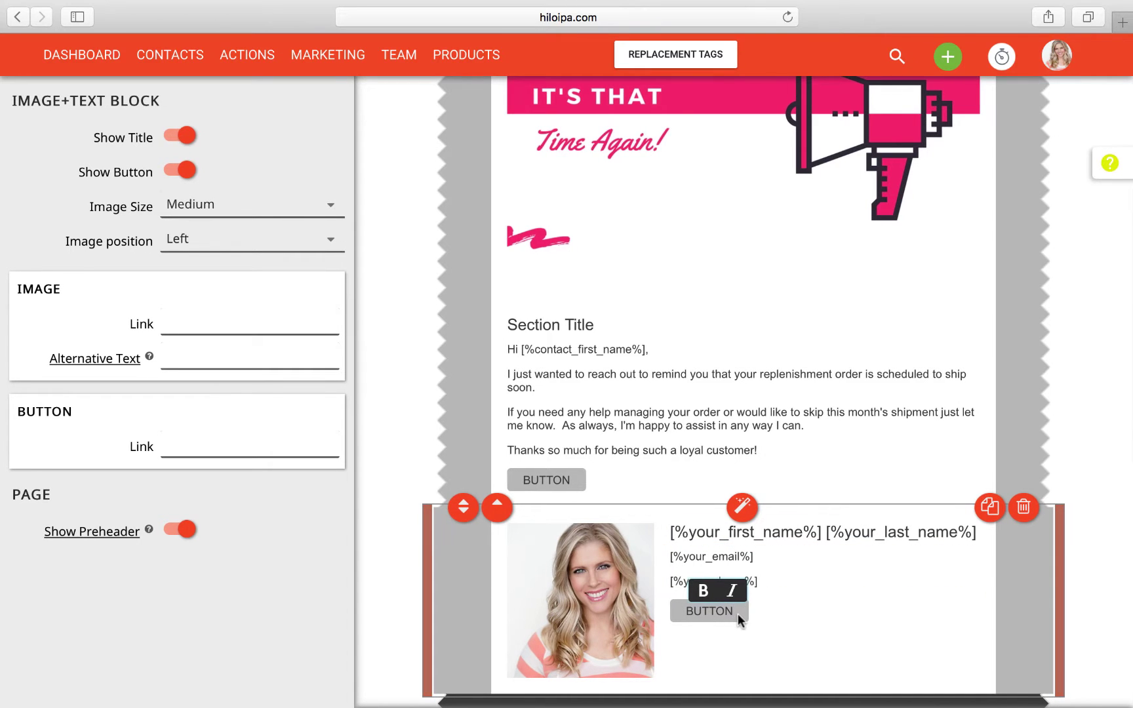
{"action": "left_click_drag", "start_coordinate": [737, 612], "coordinate": [685, 613]}
{"action": "type", "text": "Vis"}
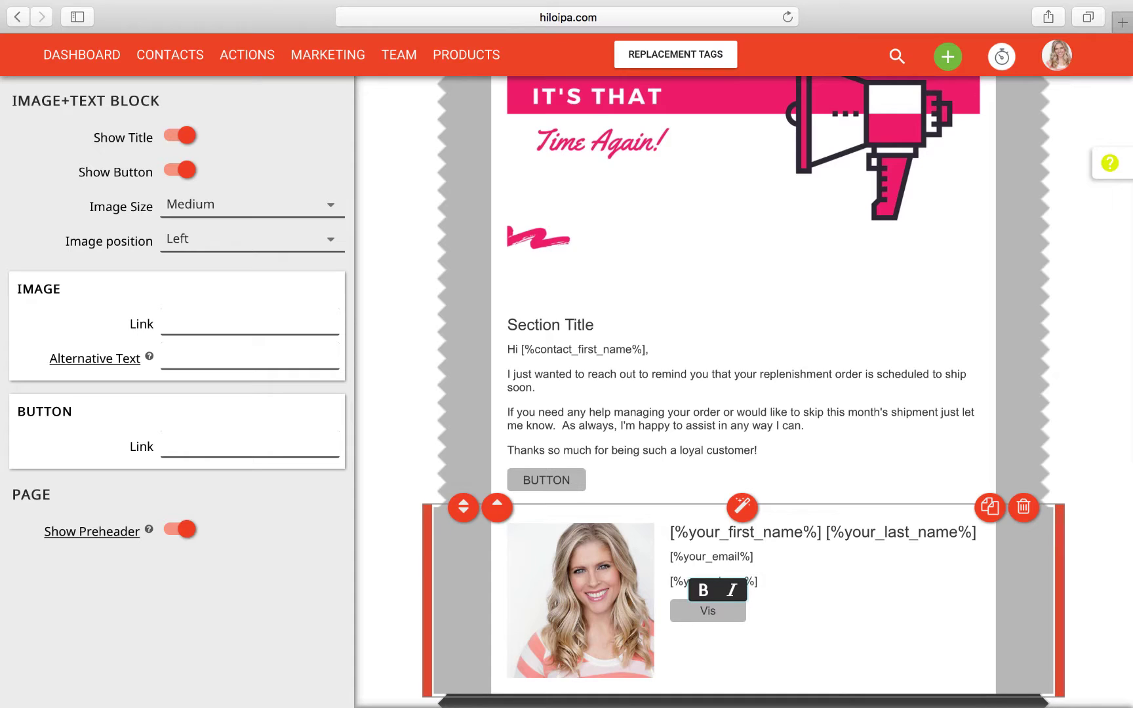
{"action": "type", "text": "it My "}
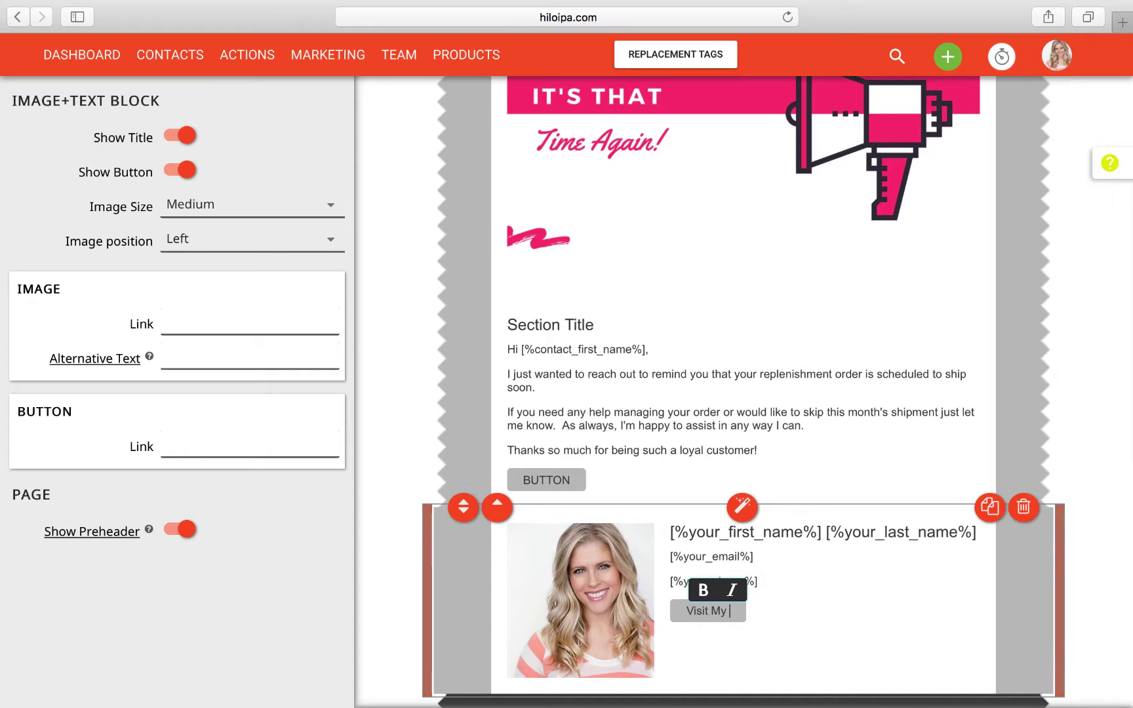
{"action": "type", "text": "Website"}
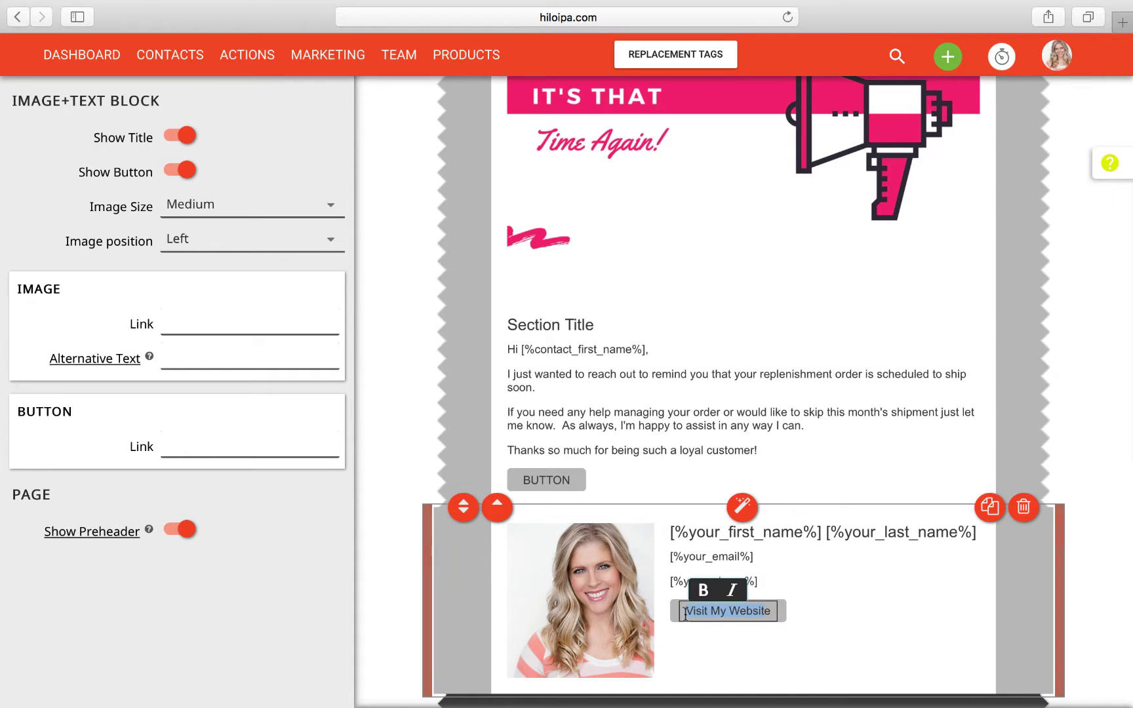
{"action": "left_click", "coordinate": [772, 611]}
{"action": "left_click", "coordinate": [770, 610]}
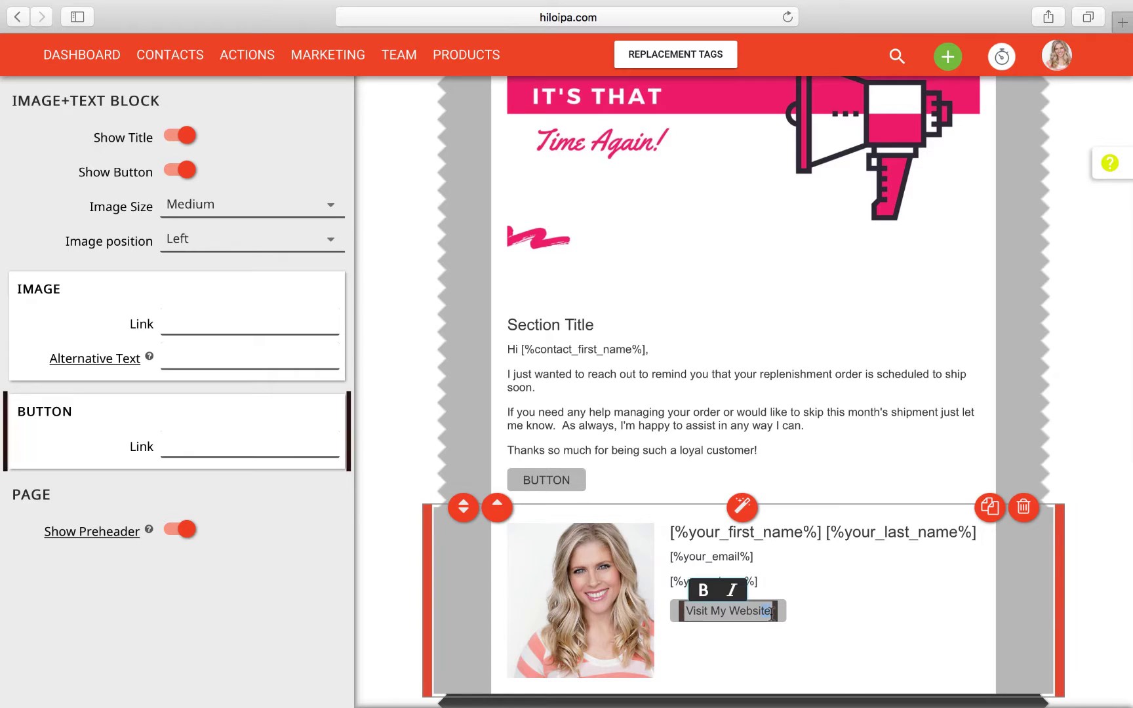
{"action": "left_click_drag", "start_coordinate": [772, 610], "coordinate": [694, 613]}
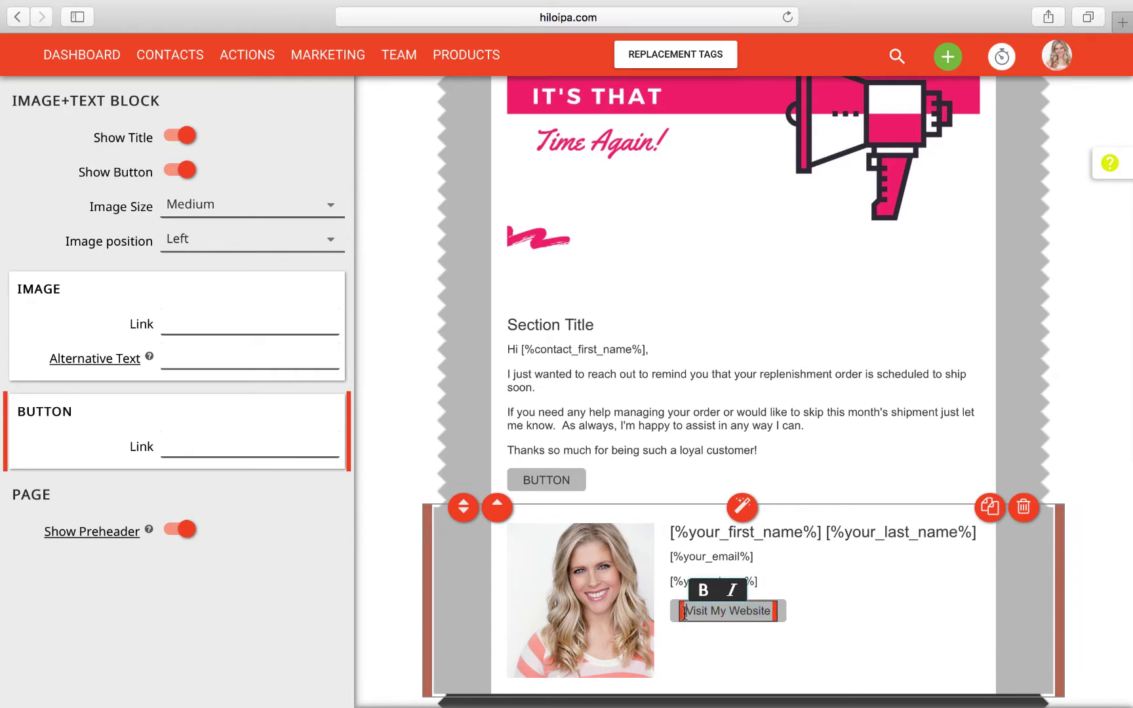
Make the portrait block's "Visit My Website" button label bold and set the button's link to the [%personal_link%] replacement tag
{"action": "left_click", "coordinate": [707, 596]}
{"action": "left_click", "coordinate": [763, 631]}
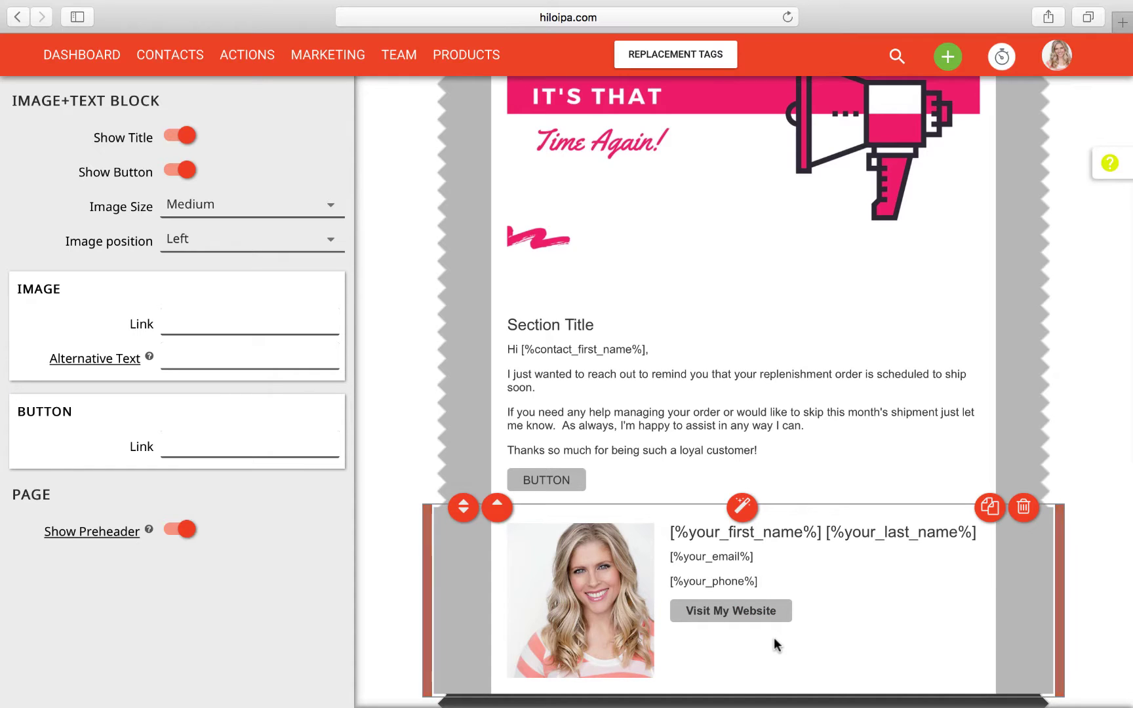
{"action": "left_click", "coordinate": [689, 64]}
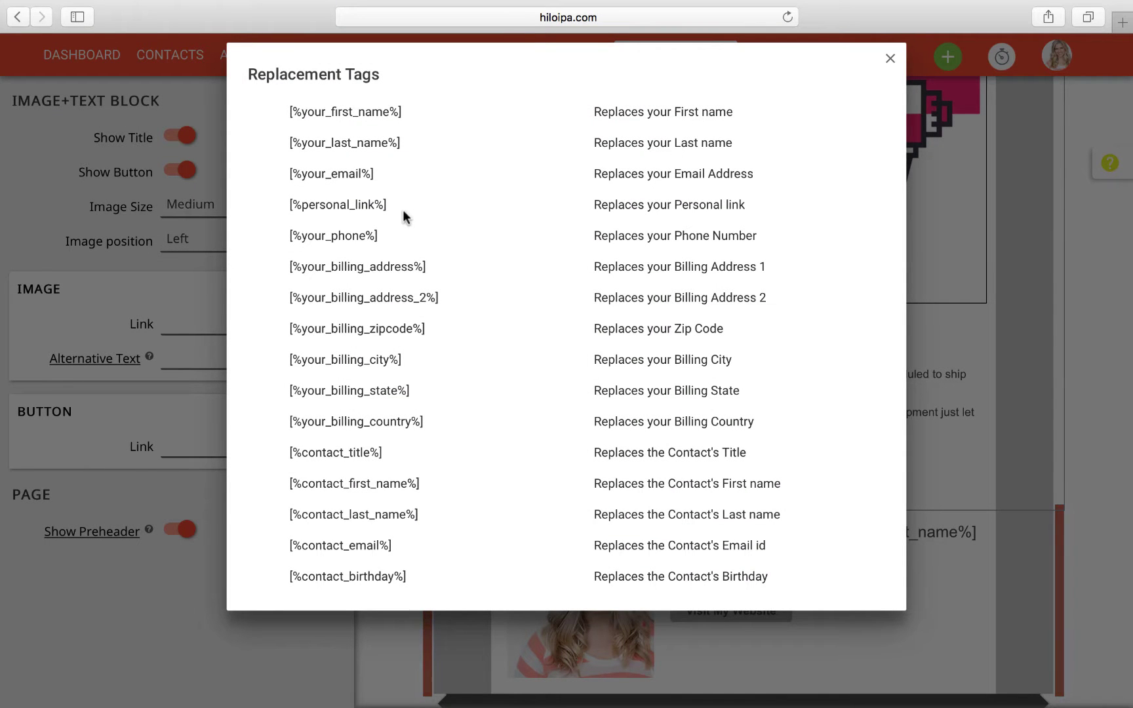
{"action": "left_click_drag", "start_coordinate": [395, 210], "coordinate": [286, 205]}
{"action": "key", "text": "super+c"}
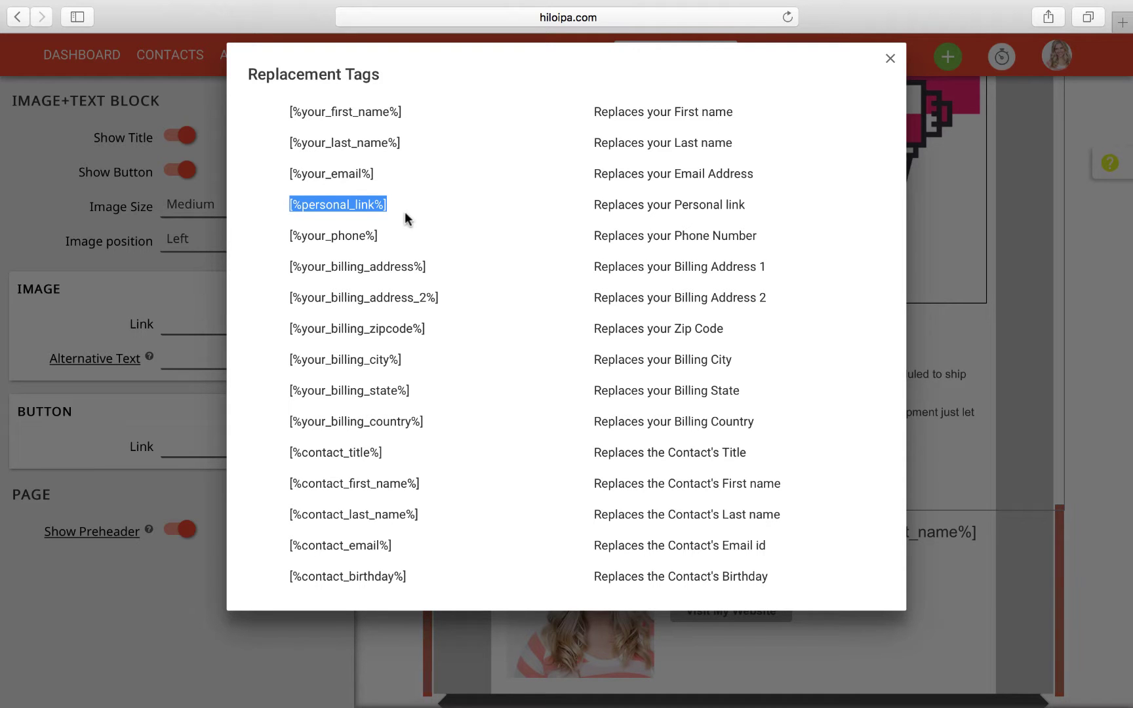
{"action": "left_click", "coordinate": [945, 554]}
{"action": "left_click", "coordinate": [778, 612]}
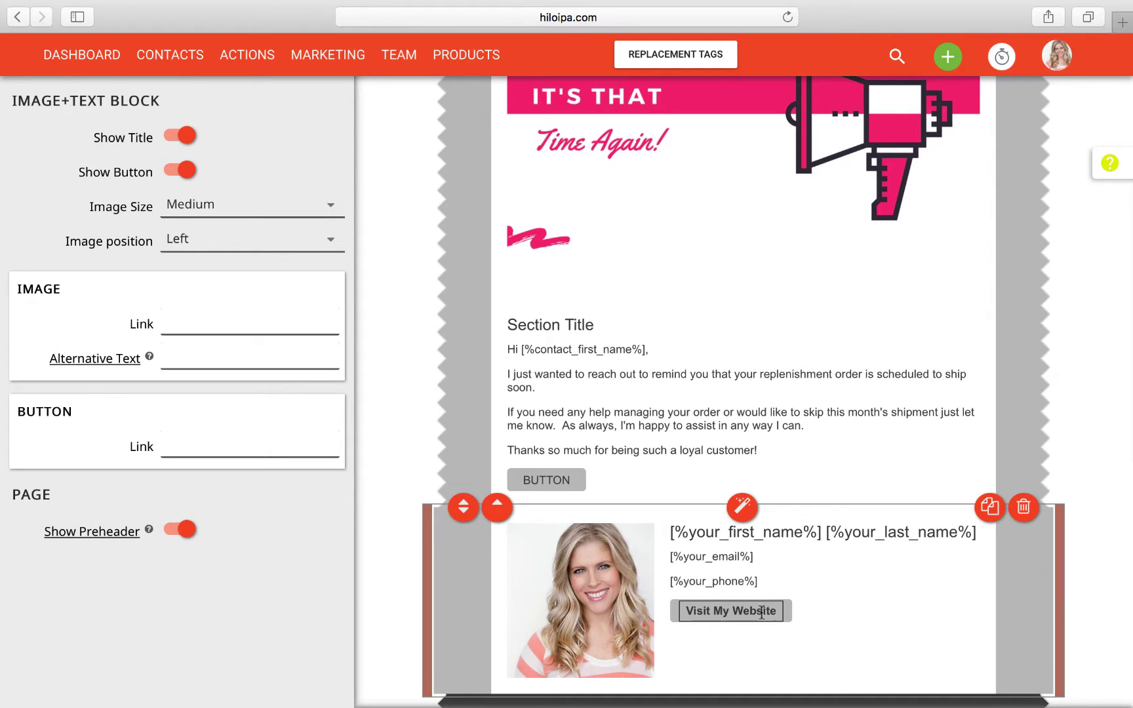
{"action": "left_click", "coordinate": [272, 448]}
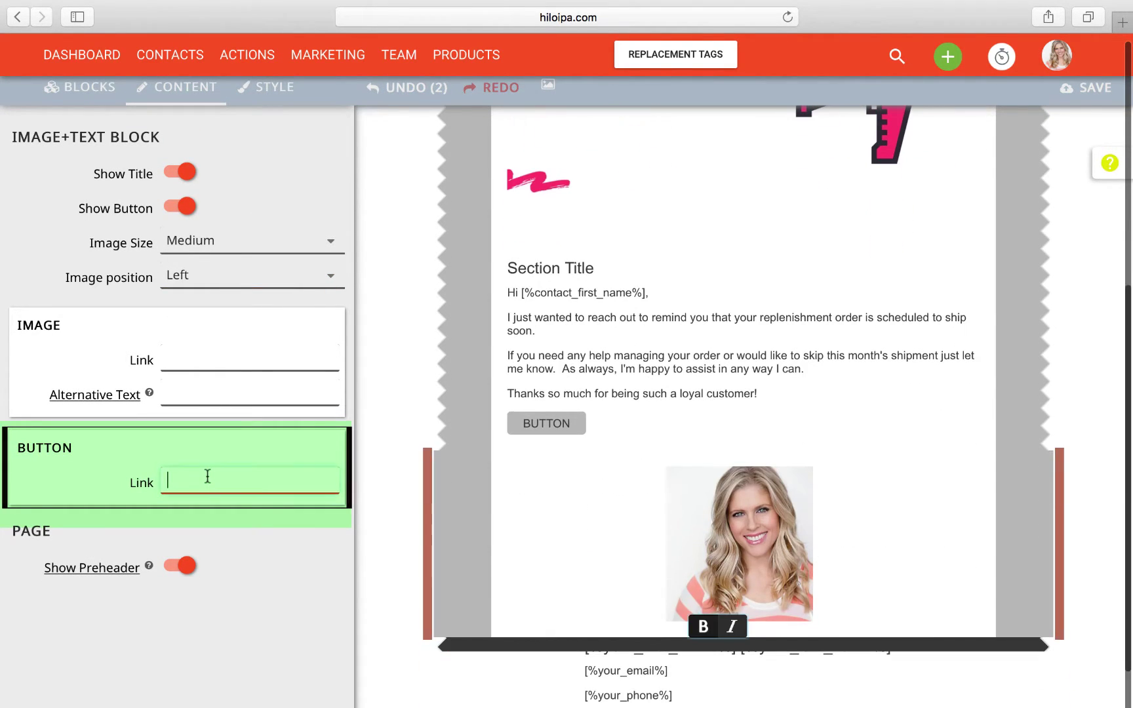
{"action": "left_click", "coordinate": [186, 484]}
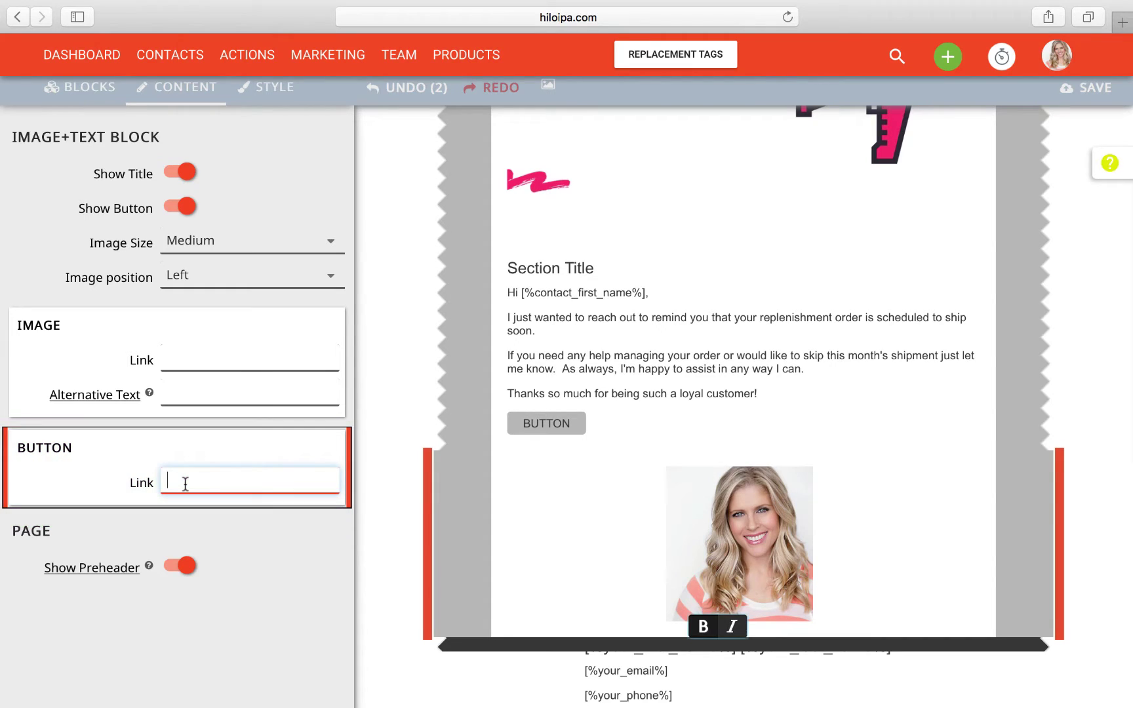
{"action": "key", "text": "super+v"}
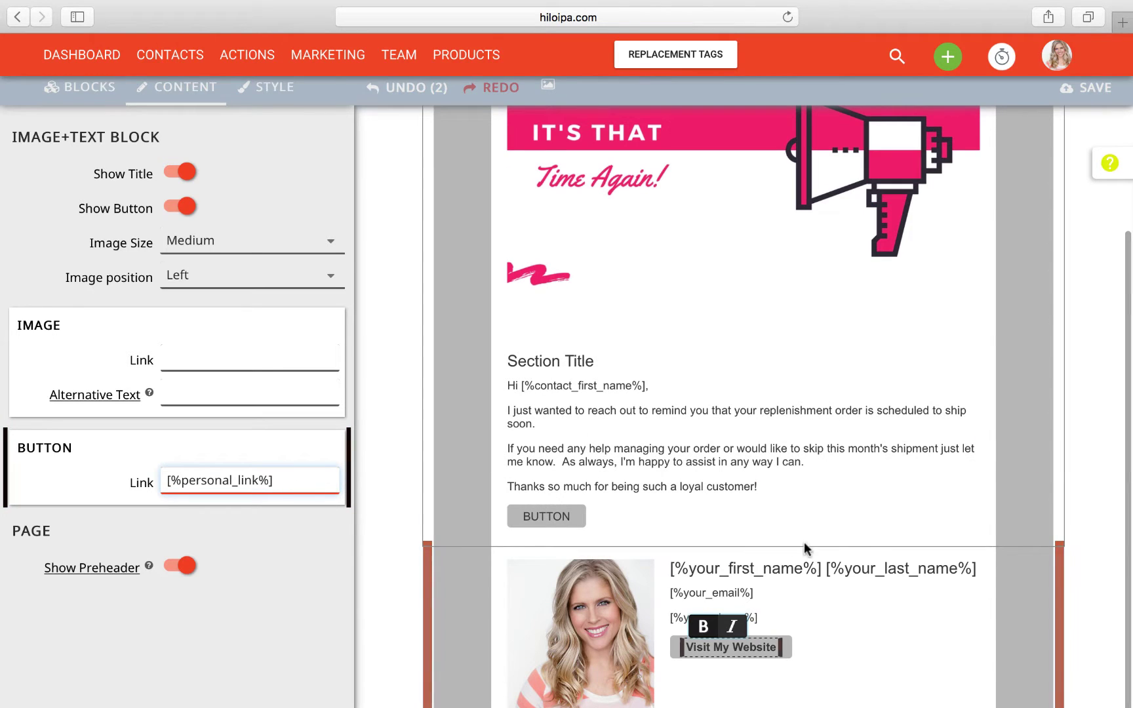
{"action": "left_click", "coordinate": [891, 568]}
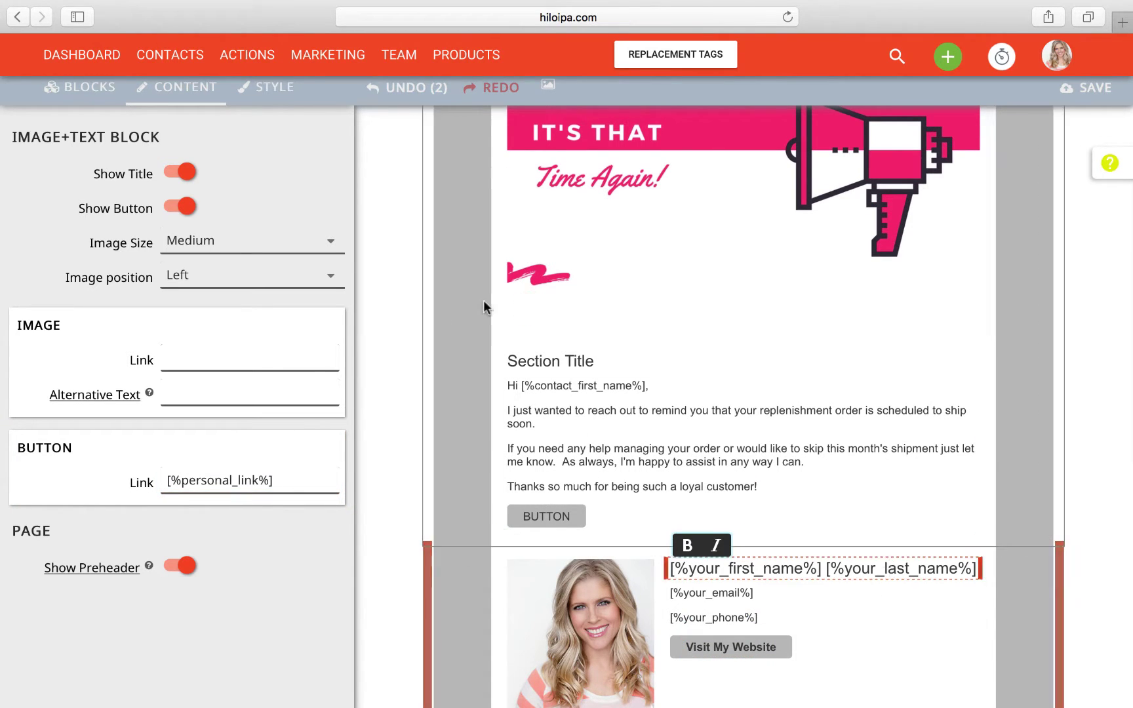
Try the portrait block without its button and in its image-right variant, restoring the button and the left image position
{"action": "left_click", "coordinate": [179, 208]}
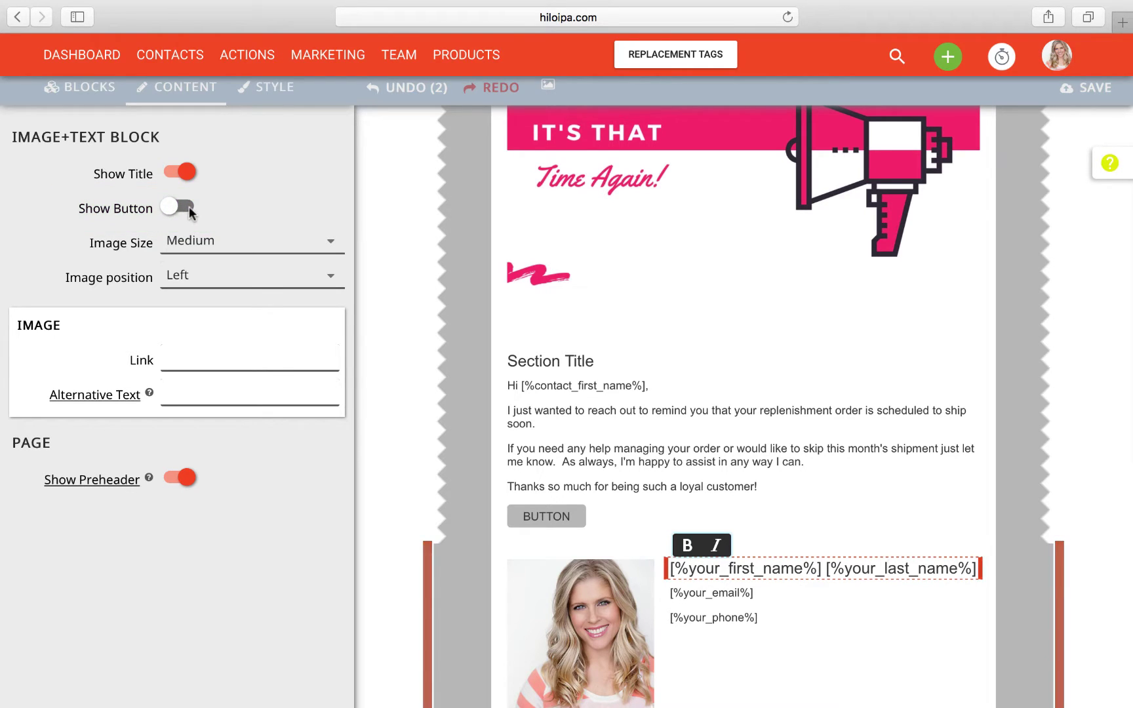
{"action": "left_click", "coordinate": [186, 207]}
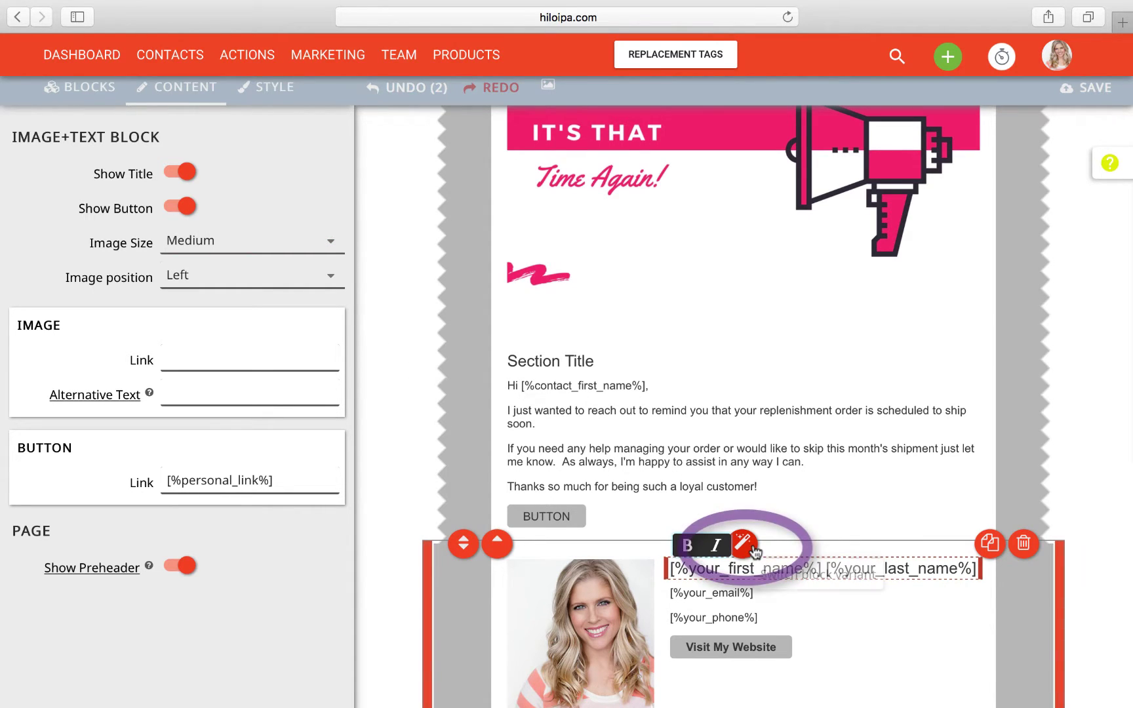
{"action": "left_click", "coordinate": [751, 548]}
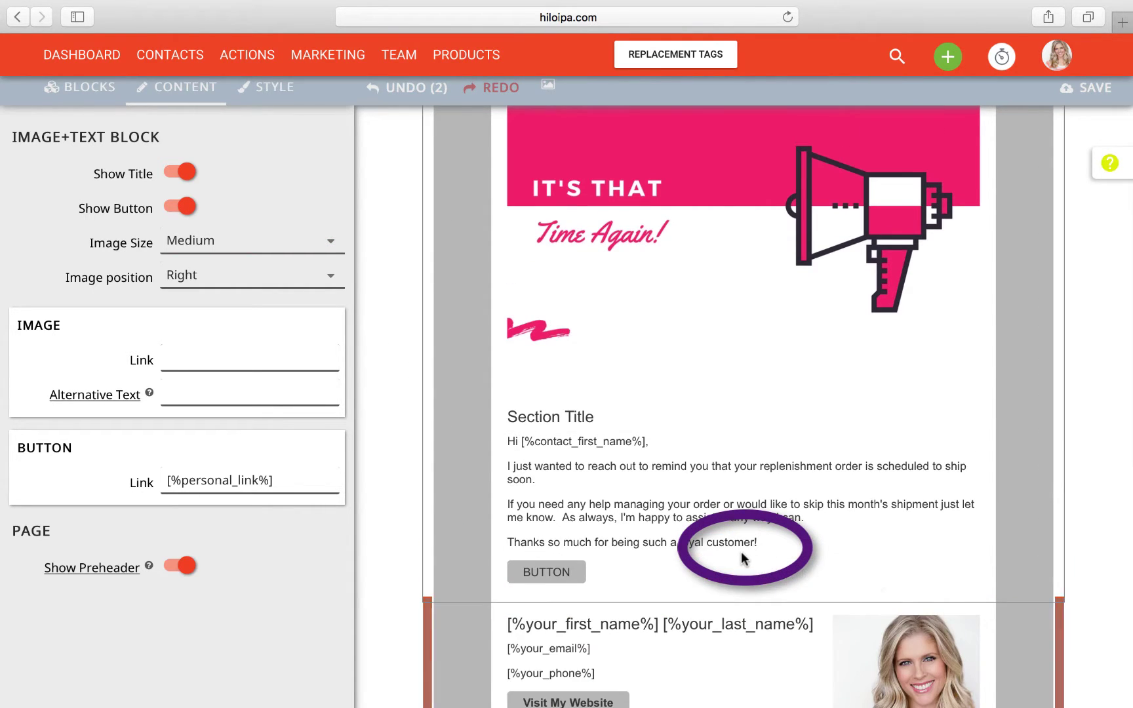
{"action": "left_click", "coordinate": [741, 546]}
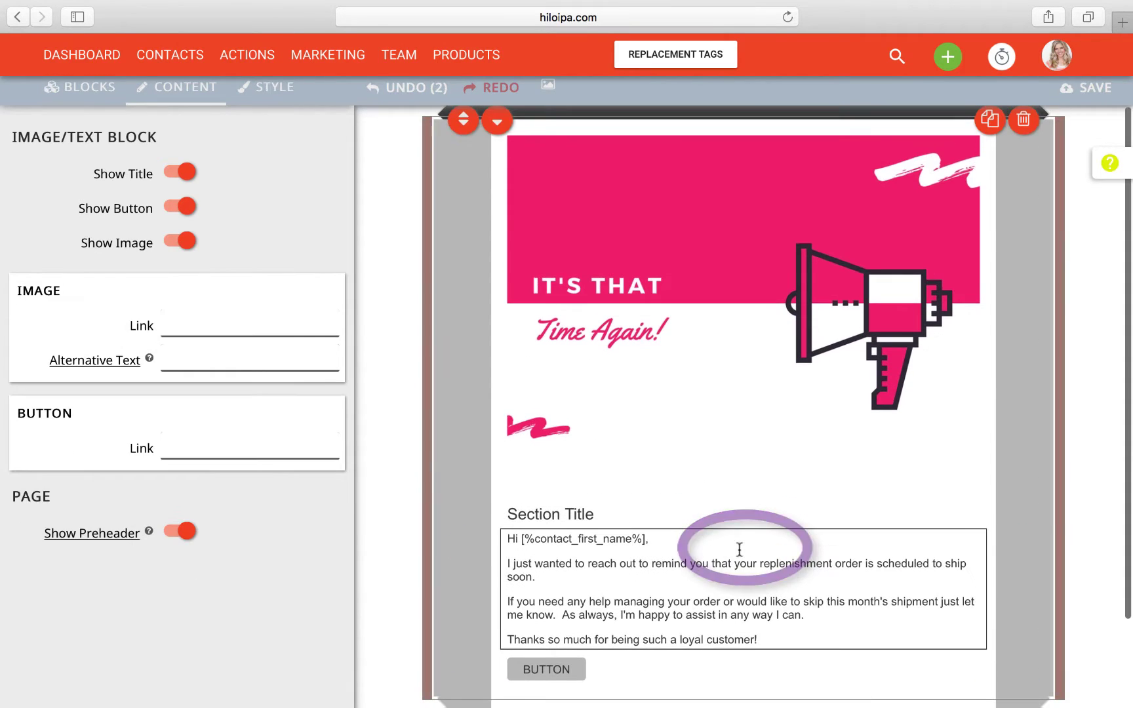
{"action": "scroll", "coordinate": [741, 584], "scroll_direction": "down", "scroll_amount": 3}
{"action": "left_click", "coordinate": [742, 507]}
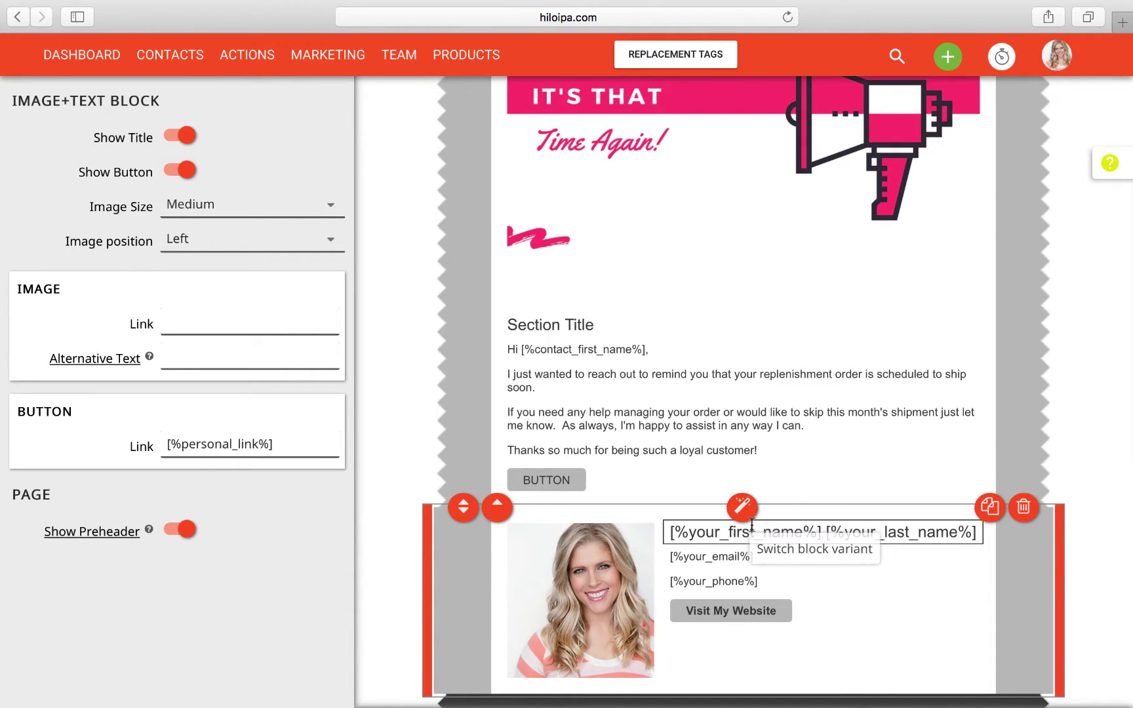
Set the template's button color to light blue #92cddc and its button text color to white #ffffff
{"action": "scroll", "coordinate": [286, 185], "scroll_direction": "up", "scroll_amount": 2}
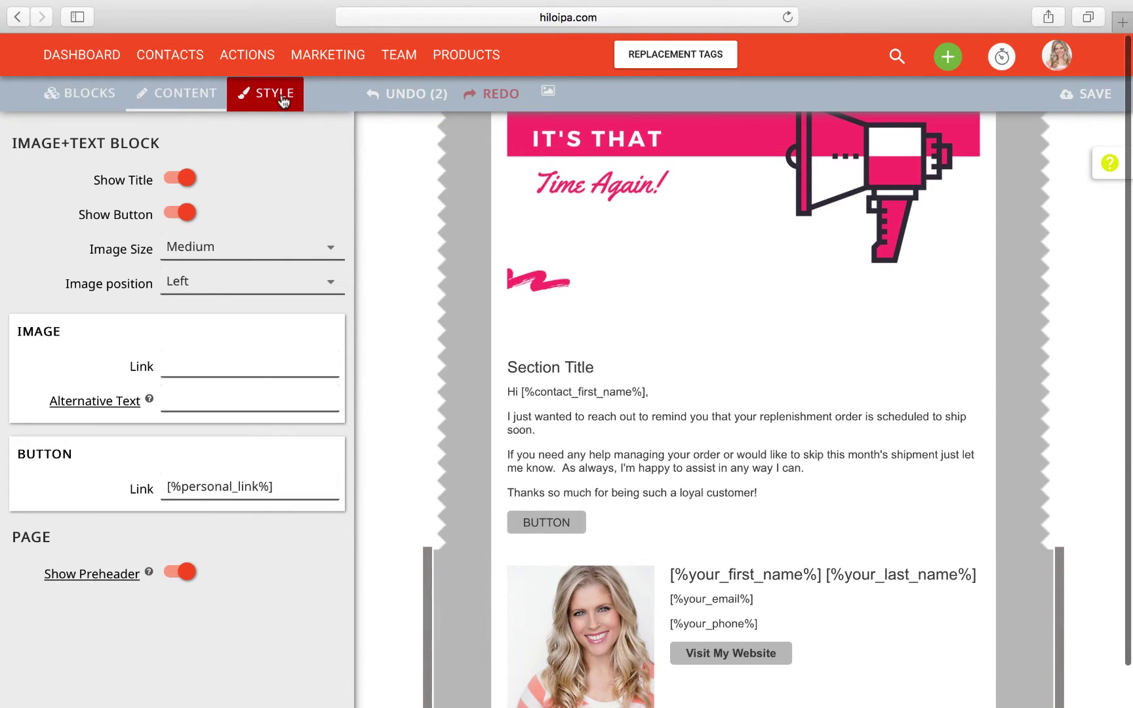
{"action": "left_click", "coordinate": [284, 98]}
{"action": "scroll", "coordinate": [258, 432], "scroll_direction": "down", "scroll_amount": 2}
{"action": "scroll", "coordinate": [257, 432], "scroll_direction": "down", "scroll_amount": 1}
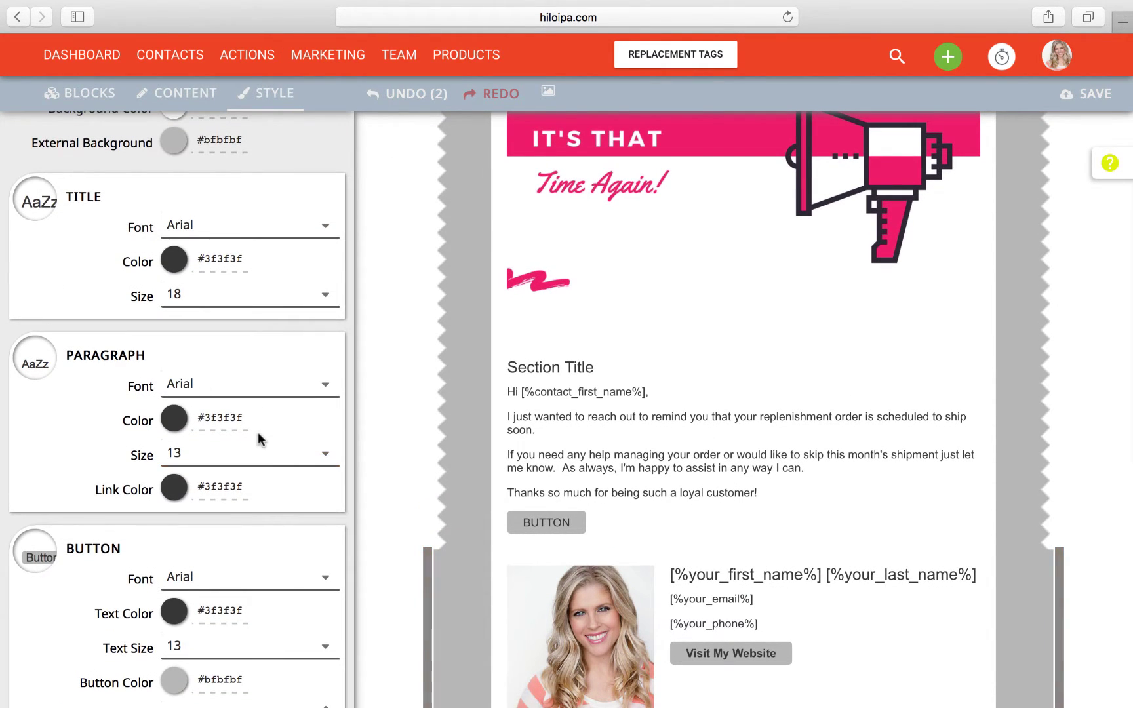
{"action": "left_click", "coordinate": [175, 681]}
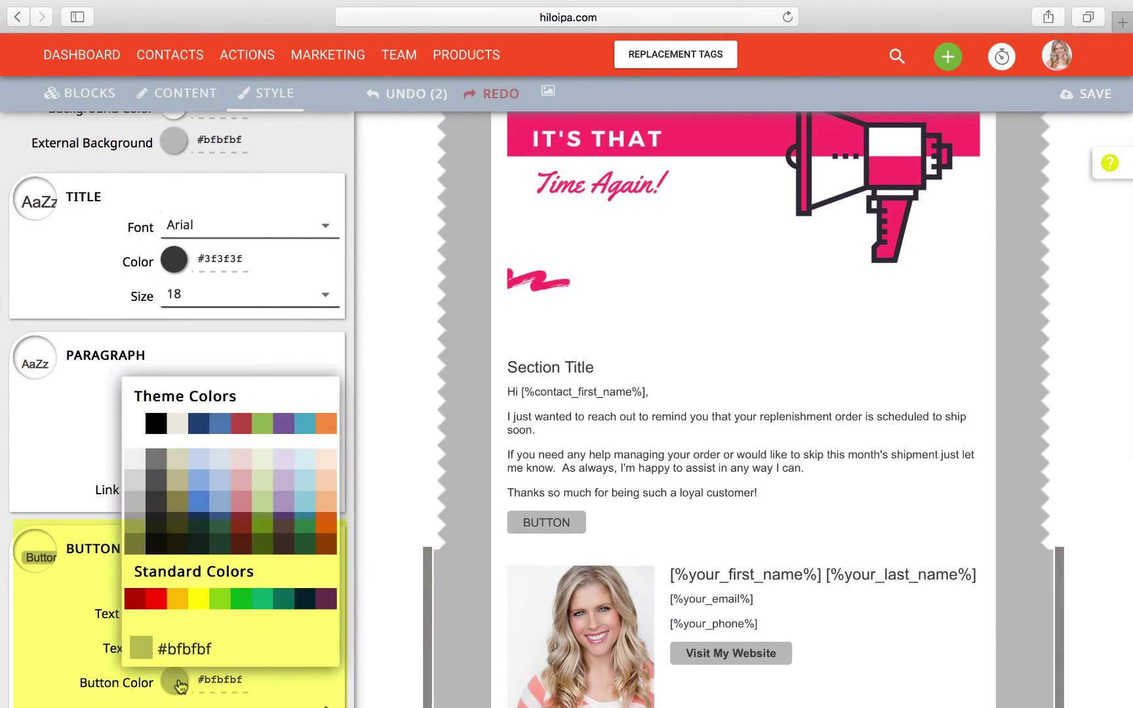
{"action": "left_click", "coordinate": [305, 509]}
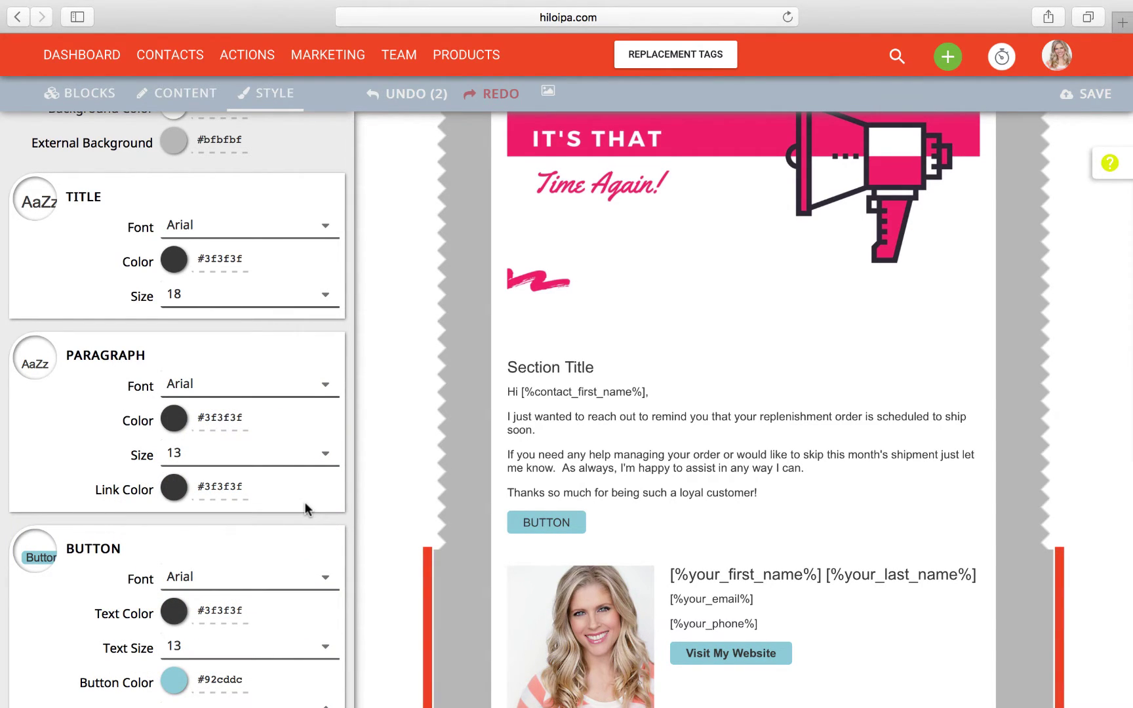
{"action": "left_click", "coordinate": [171, 617]}
{"action": "left_click", "coordinate": [135, 355]}
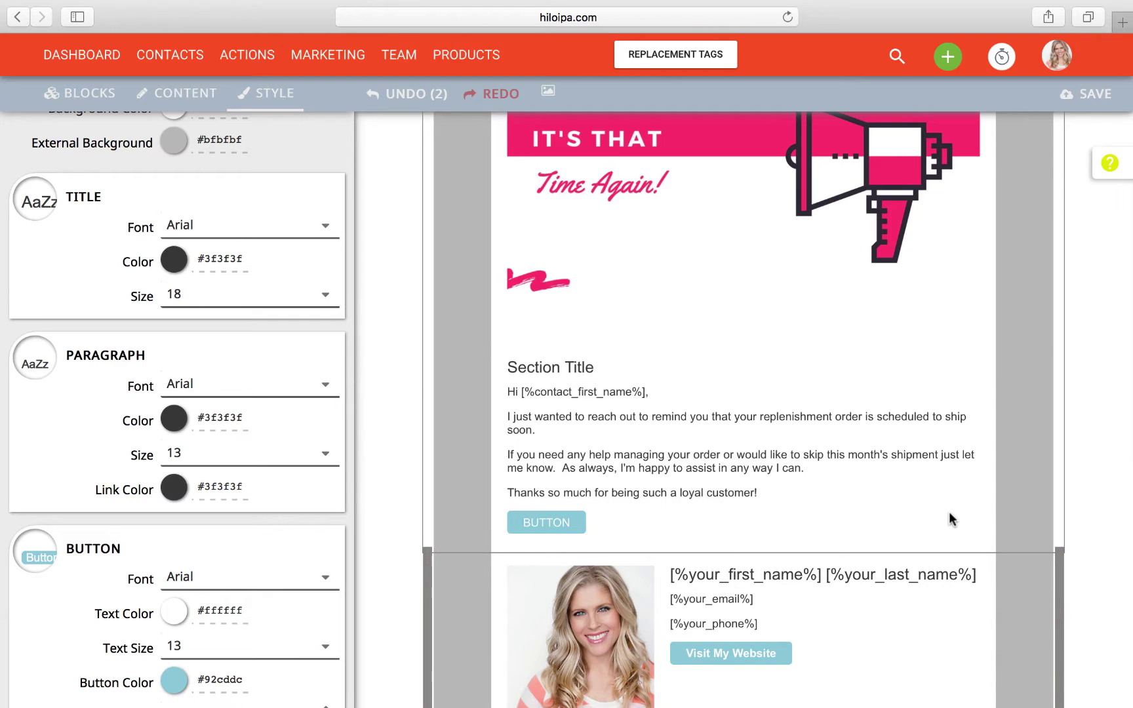
Hide the placeholder section title and the unused button in the megaphone image block
{"action": "scroll", "coordinate": [950, 513], "scroll_direction": "up", "scroll_amount": 3}
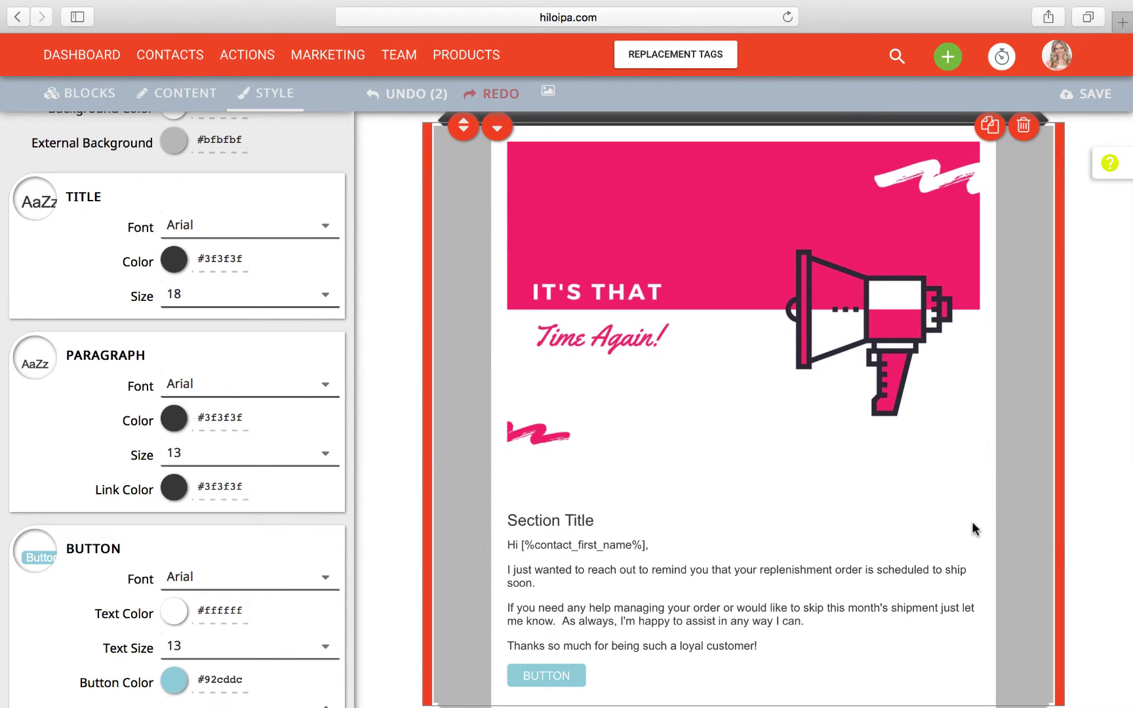
{"action": "left_click", "coordinate": [972, 523]}
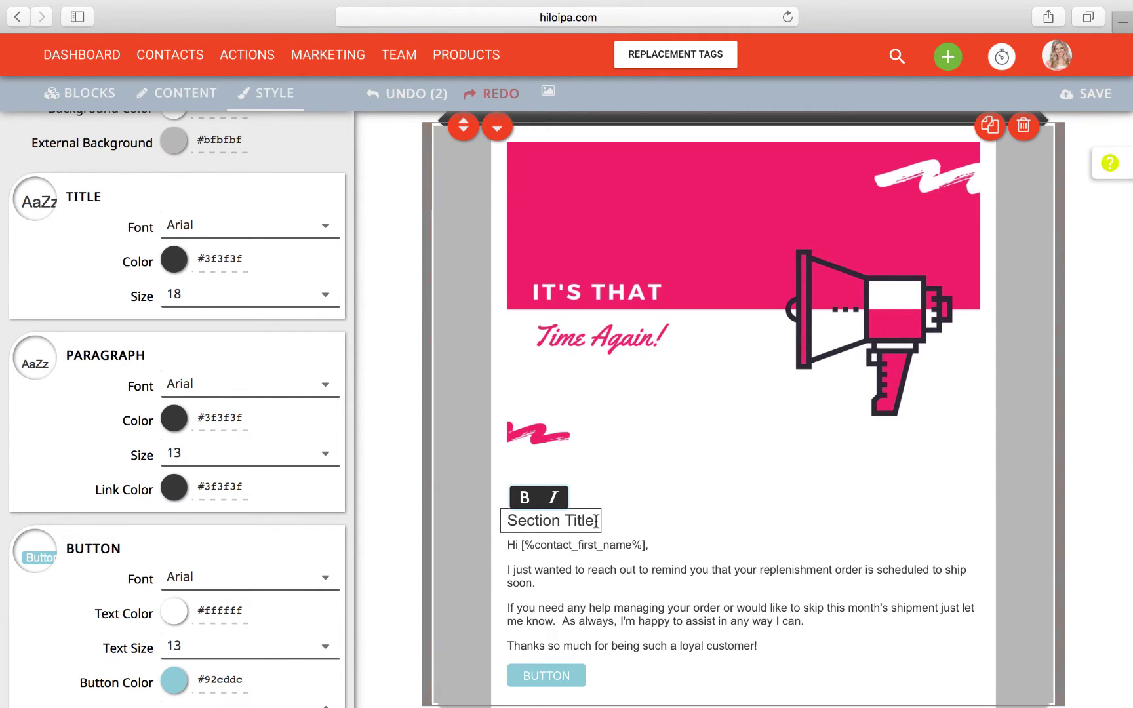
{"action": "left_click", "coordinate": [793, 505]}
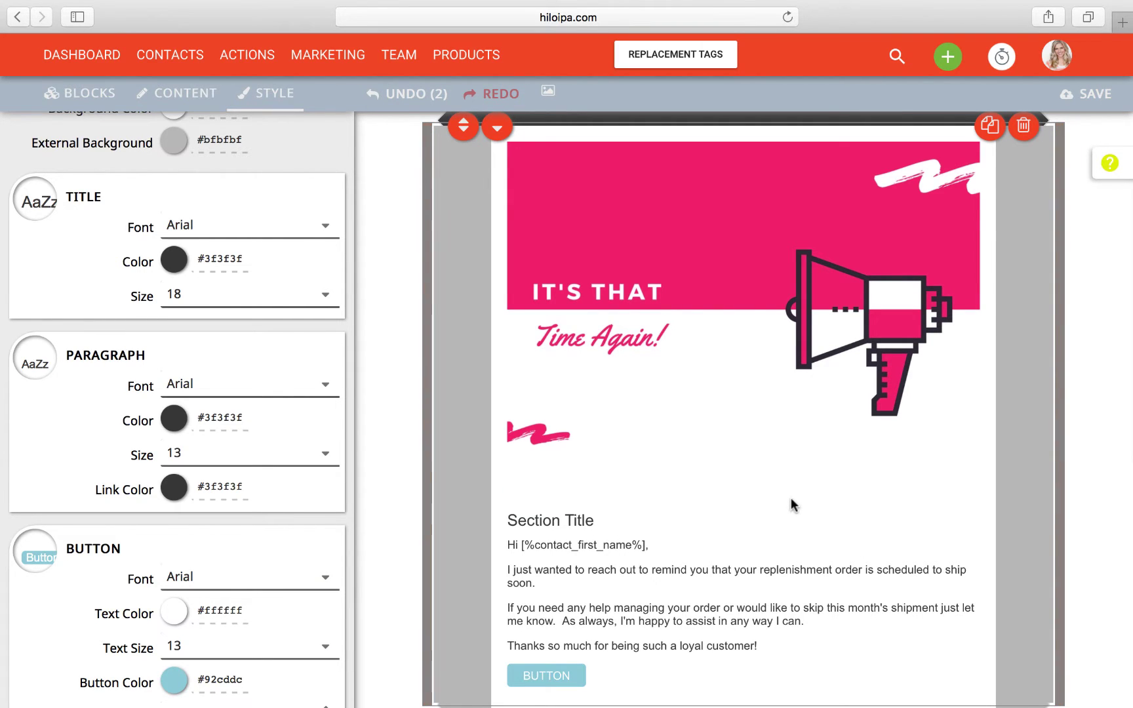
{"action": "scroll", "coordinate": [242, 395], "scroll_direction": "up", "scroll_amount": 2}
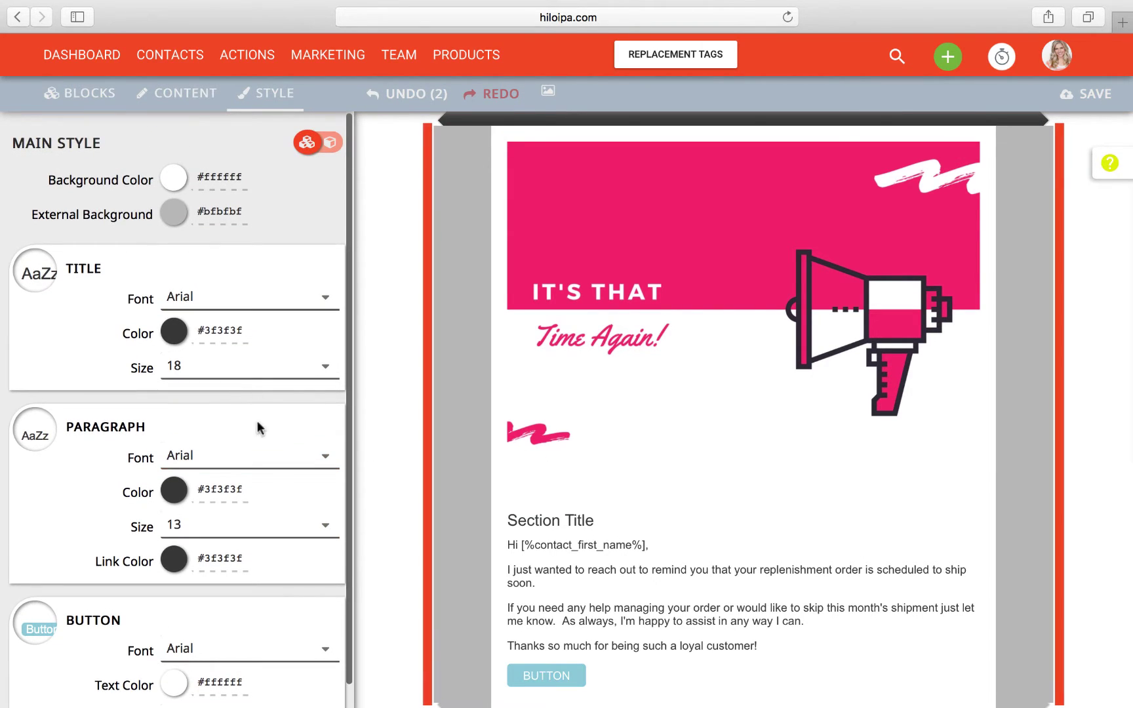
{"action": "left_click", "coordinate": [192, 110]}
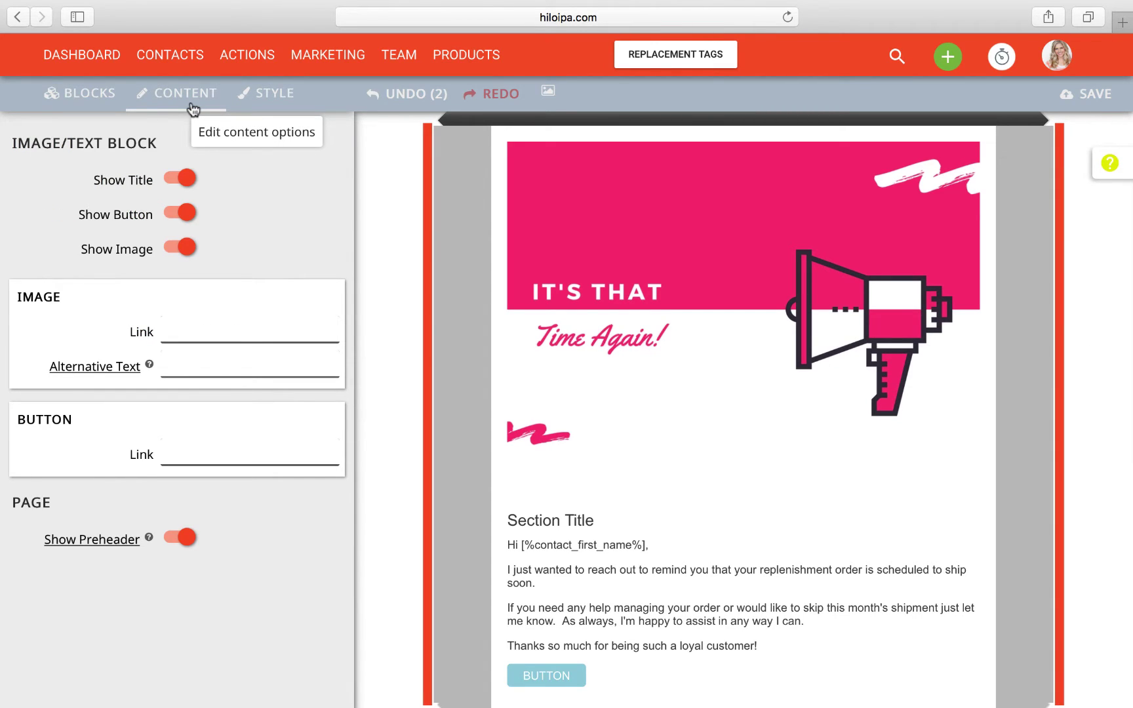
{"action": "left_click", "coordinate": [170, 178]}
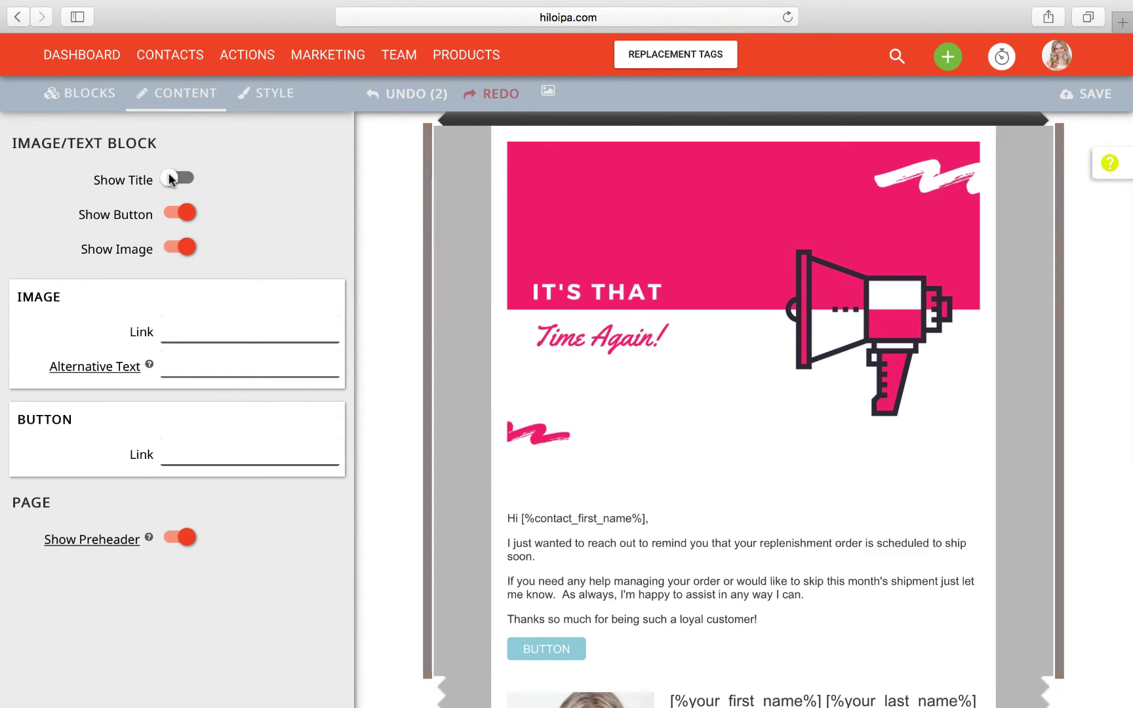
{"action": "left_click", "coordinate": [175, 179]}
{"action": "left_click", "coordinate": [167, 178]}
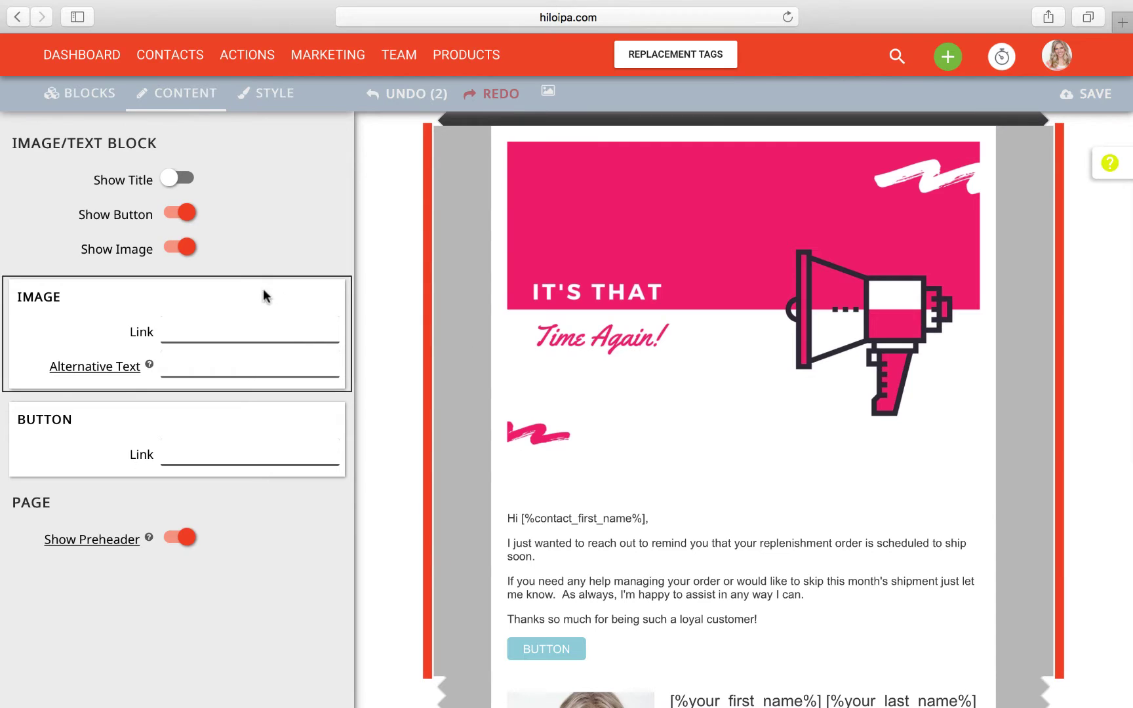
{"action": "left_click", "coordinate": [171, 214]}
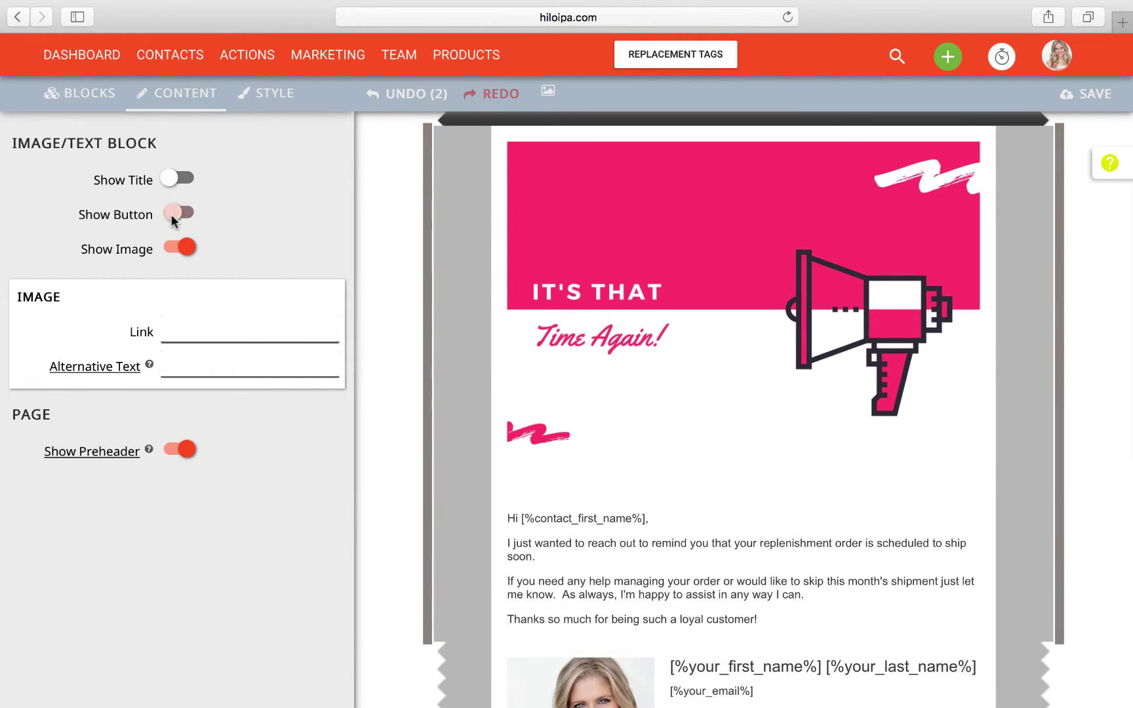
{"action": "scroll", "coordinate": [583, 465], "scroll_direction": "down", "scroll_amount": 2}
{"action": "left_click", "coordinate": [582, 467]}
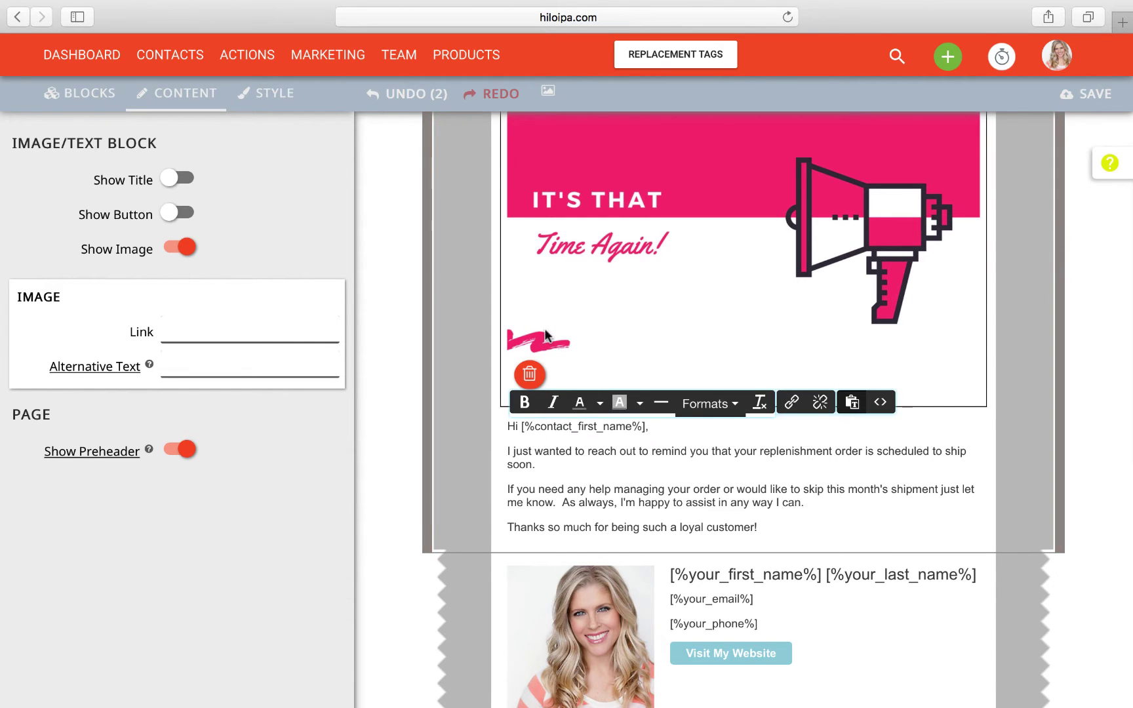
Save the email template and dismiss the notice
{"action": "left_click", "coordinate": [1078, 98]}
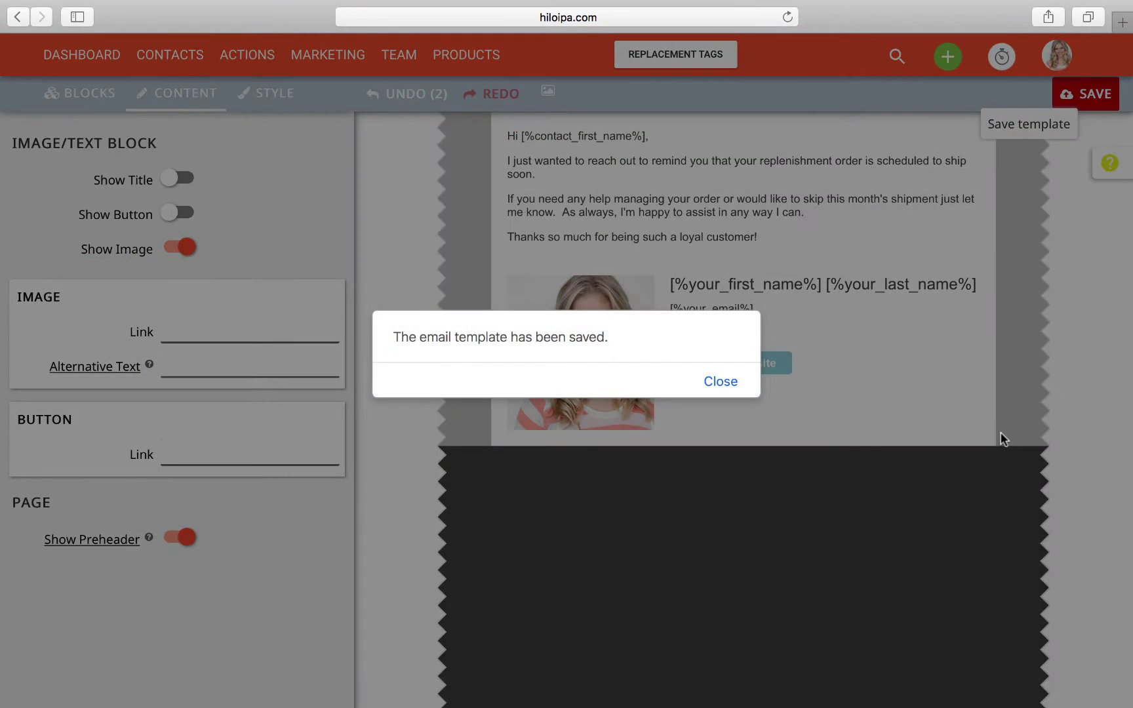
{"action": "left_click", "coordinate": [720, 381]}
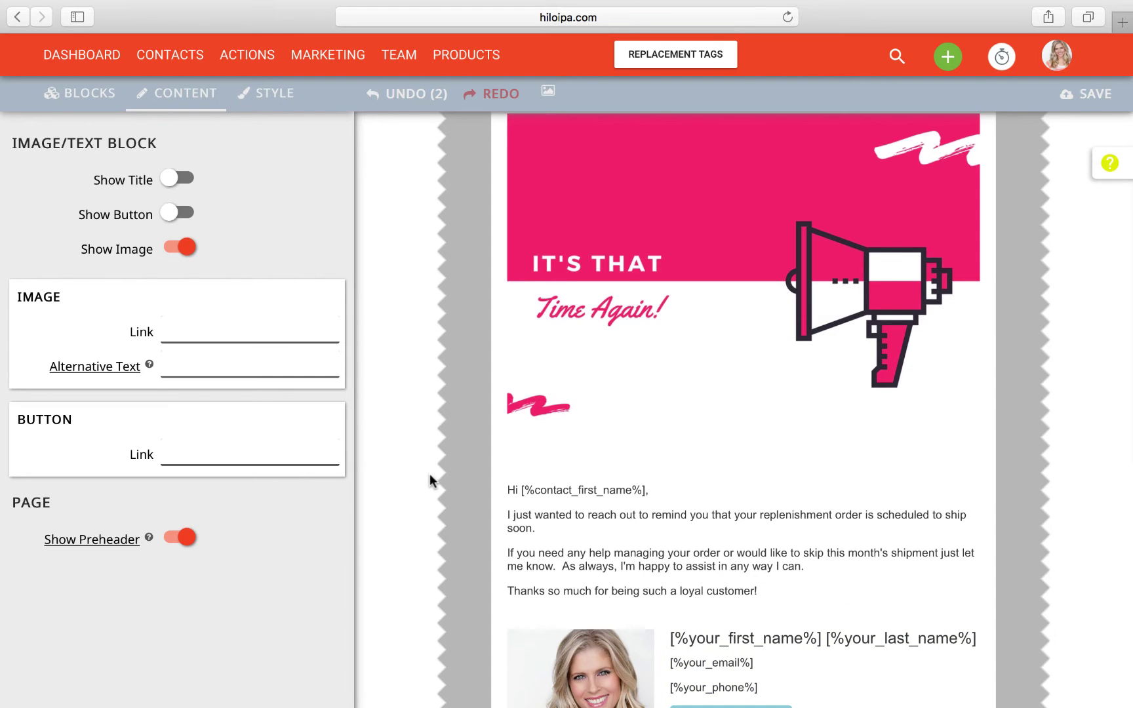
{"action": "scroll", "coordinate": [430, 481], "scroll_direction": "down", "scroll_amount": 2}
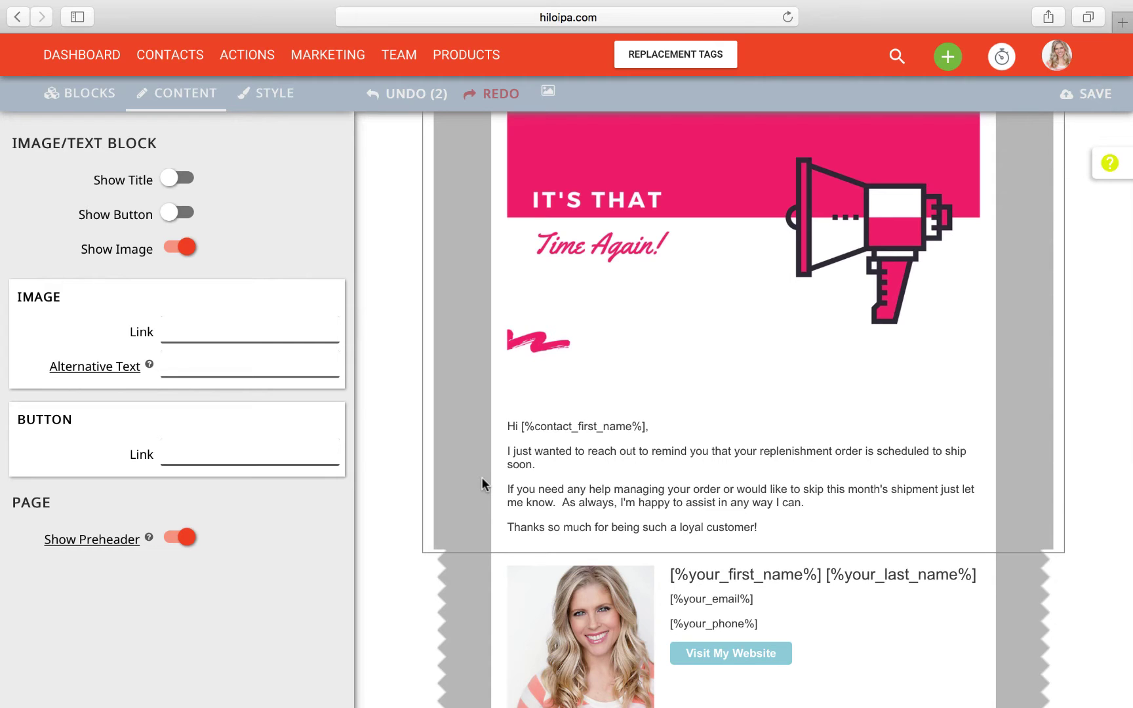
{"action": "scroll", "coordinate": [481, 478], "scroll_direction": "up", "scroll_amount": 3}
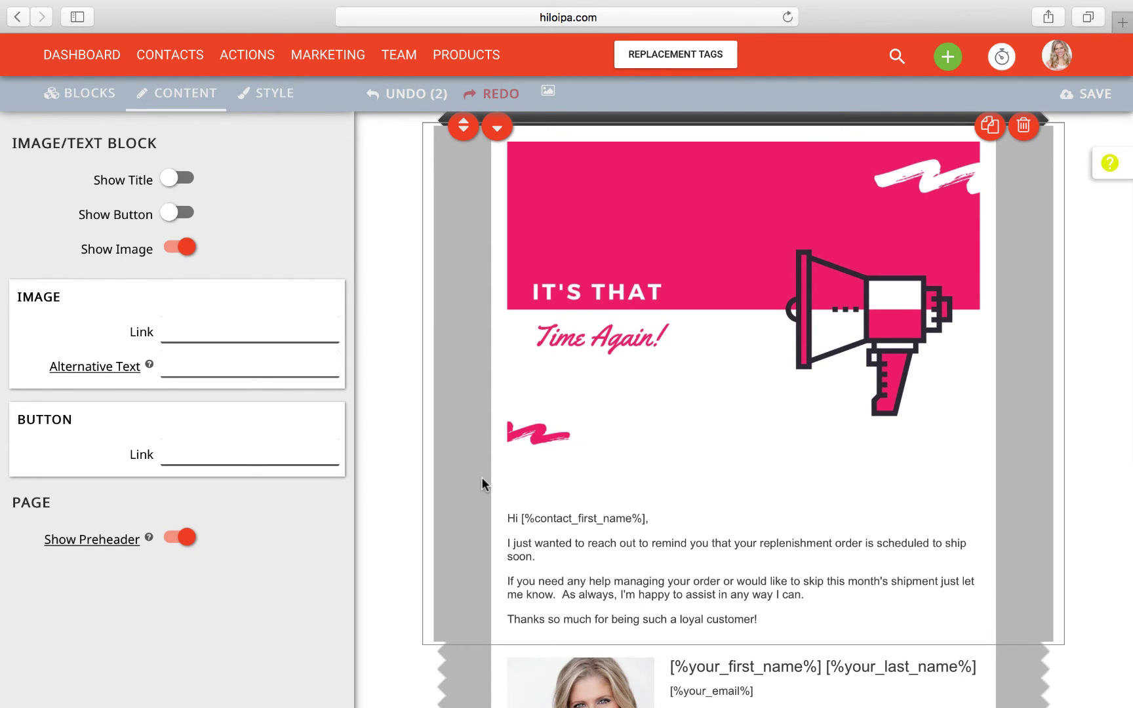
{"action": "mouse_move", "coordinate": [615, 413]}
{"action": "left_click", "coordinate": [1053, 57]}
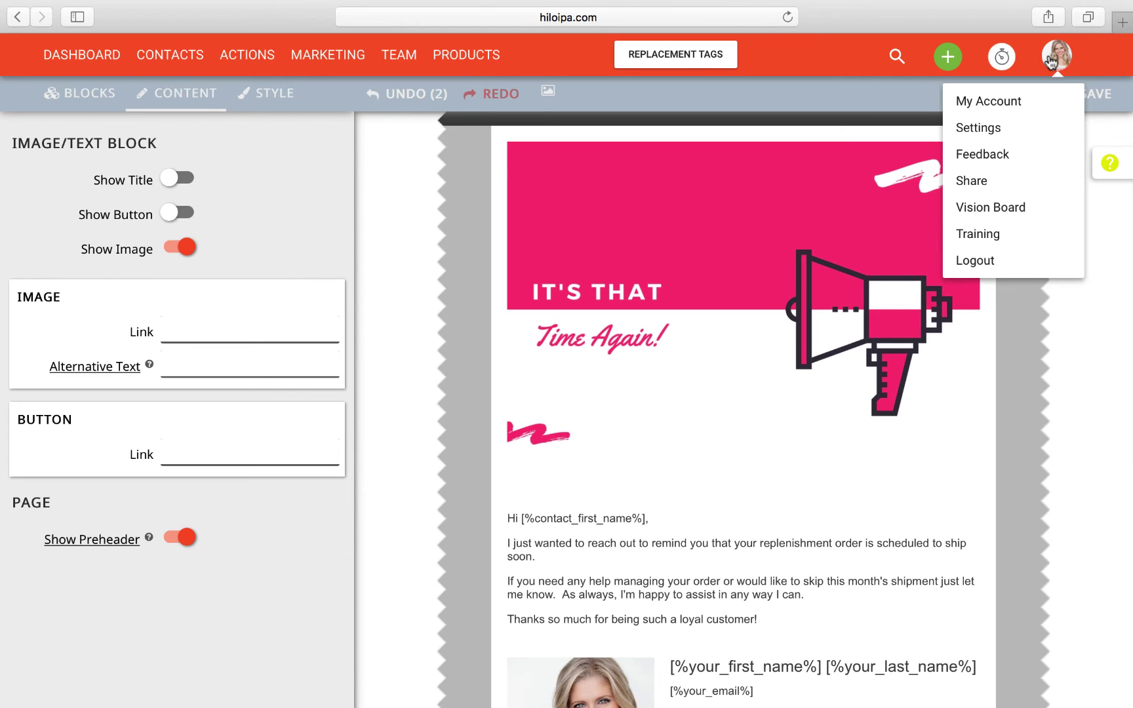
{"action": "scroll", "coordinate": [927, 253], "scroll_direction": "down", "scroll_amount": 3}
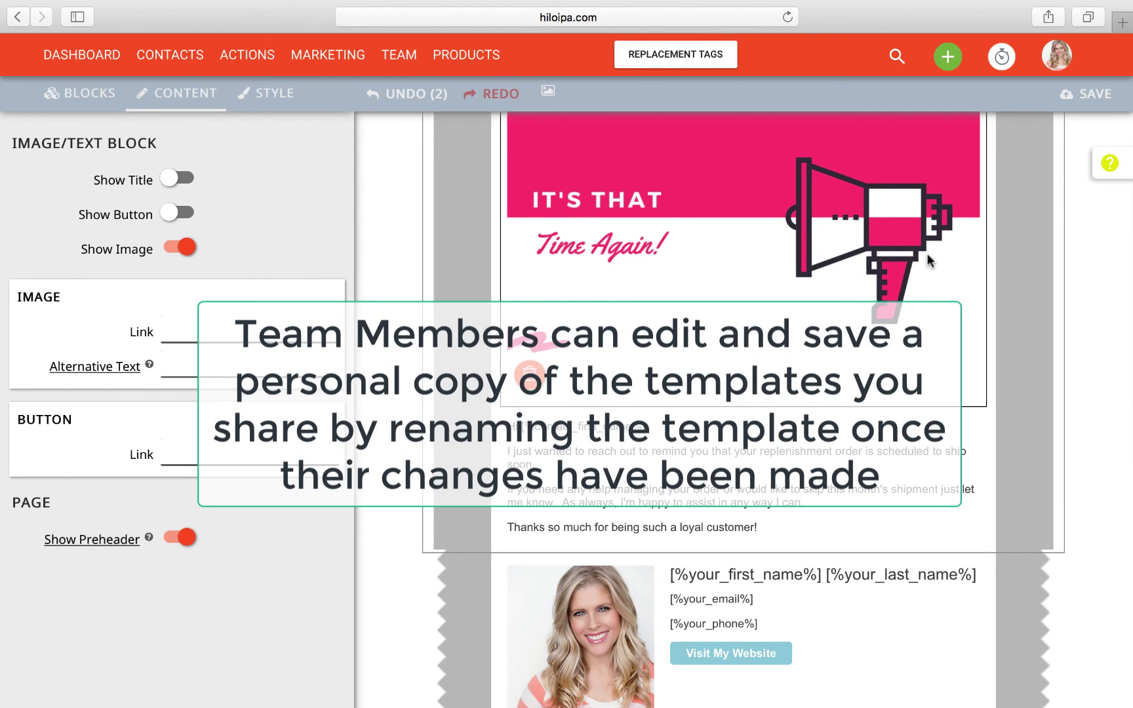
{"action": "scroll", "coordinate": [927, 261], "scroll_direction": "down", "scroll_amount": 1}
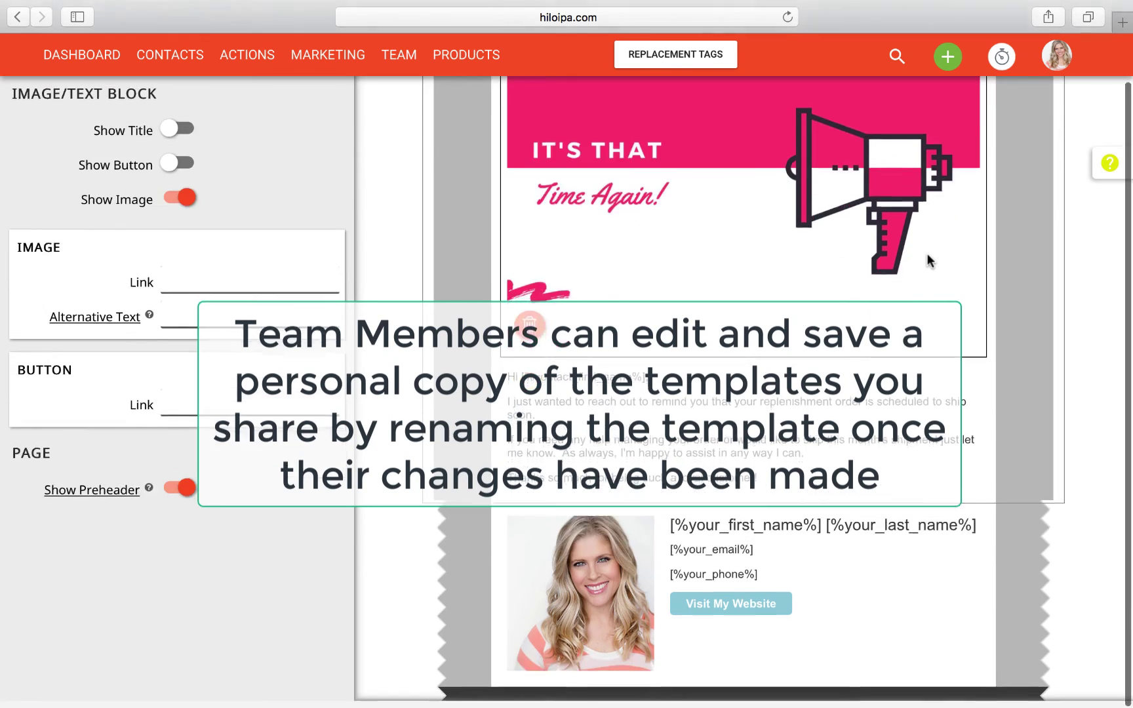